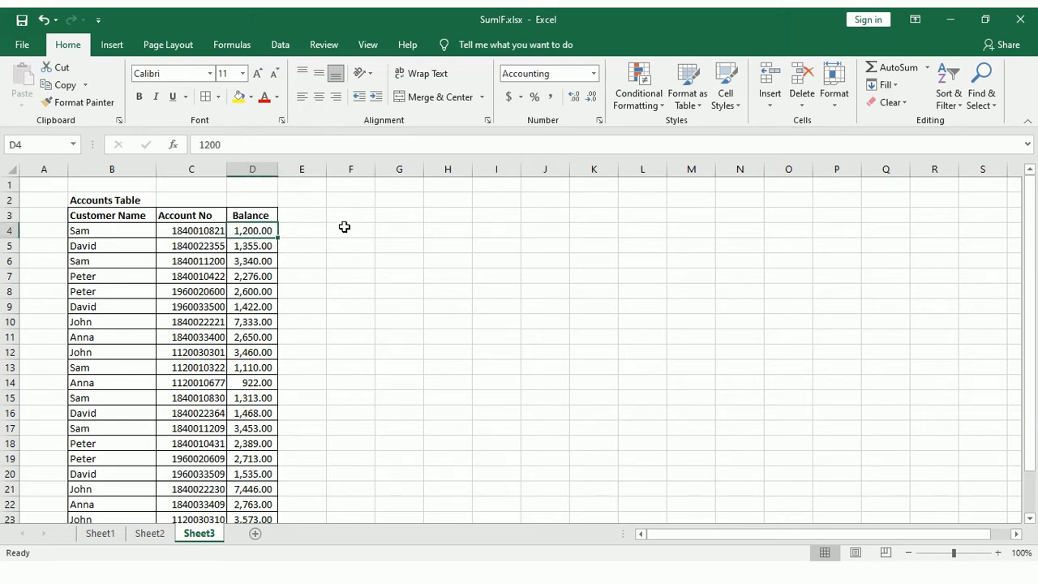
{"action": "left_click", "coordinate": [342, 230]}
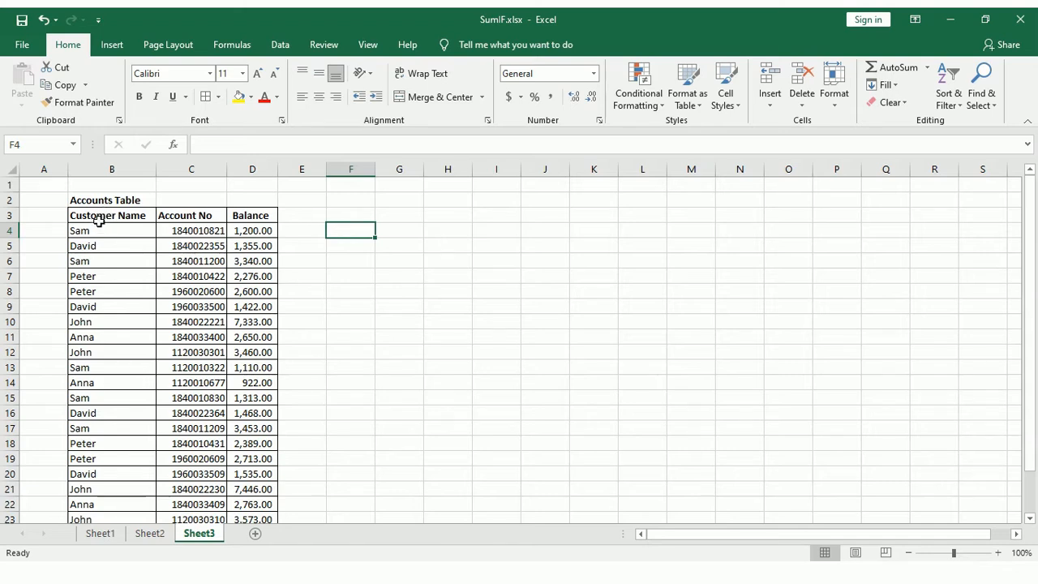
{"action": "left_click", "coordinate": [95, 231]}
{"action": "left_click", "coordinate": [97, 247]}
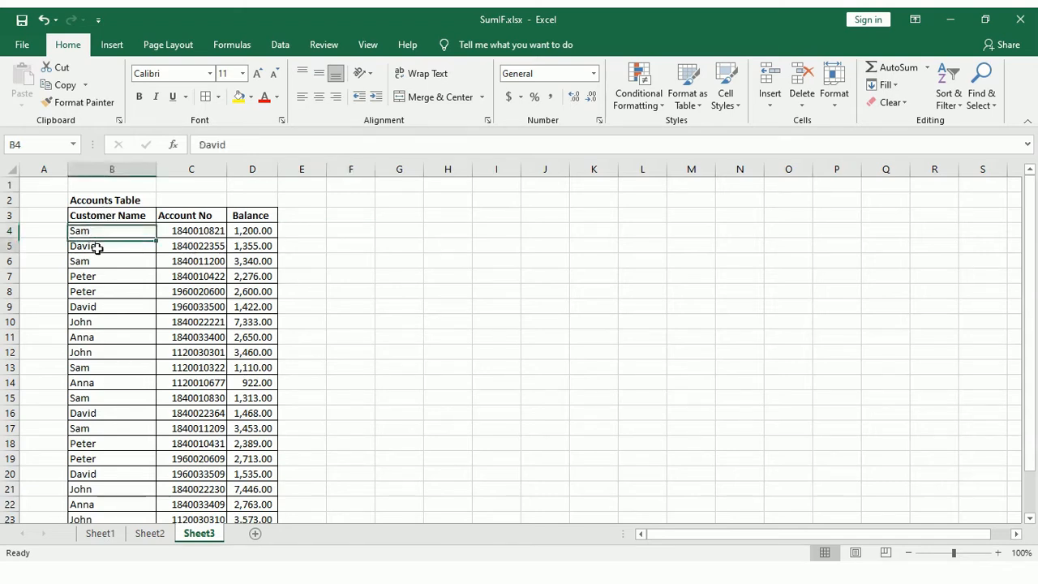
{"action": "left_click", "coordinate": [101, 259]}
{"action": "left_click", "coordinate": [267, 166]}
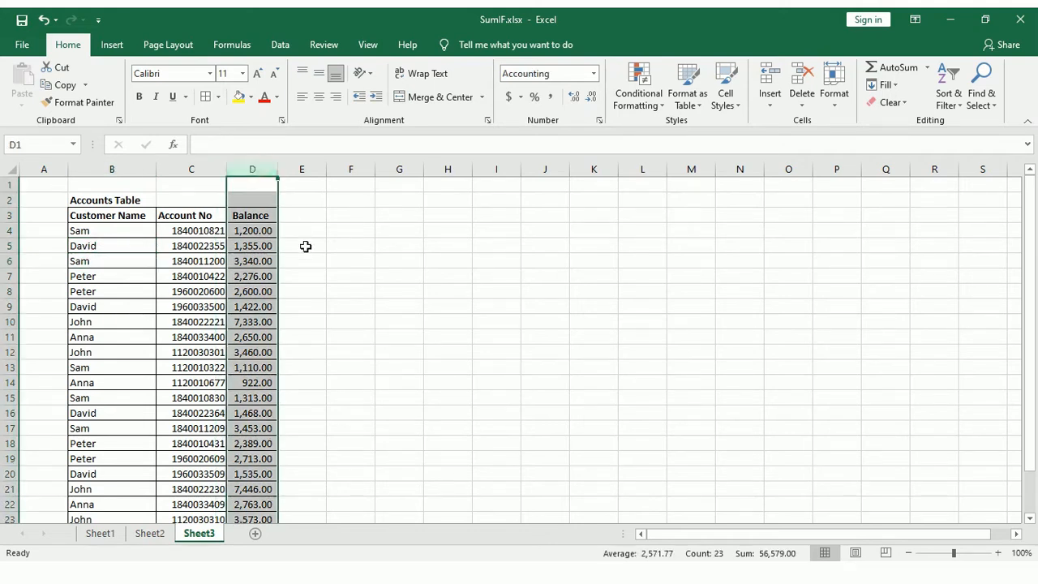
Step: Enter the name of the first customer in the Accounts Table into cell F4
{"action": "left_click", "coordinate": [360, 230]}
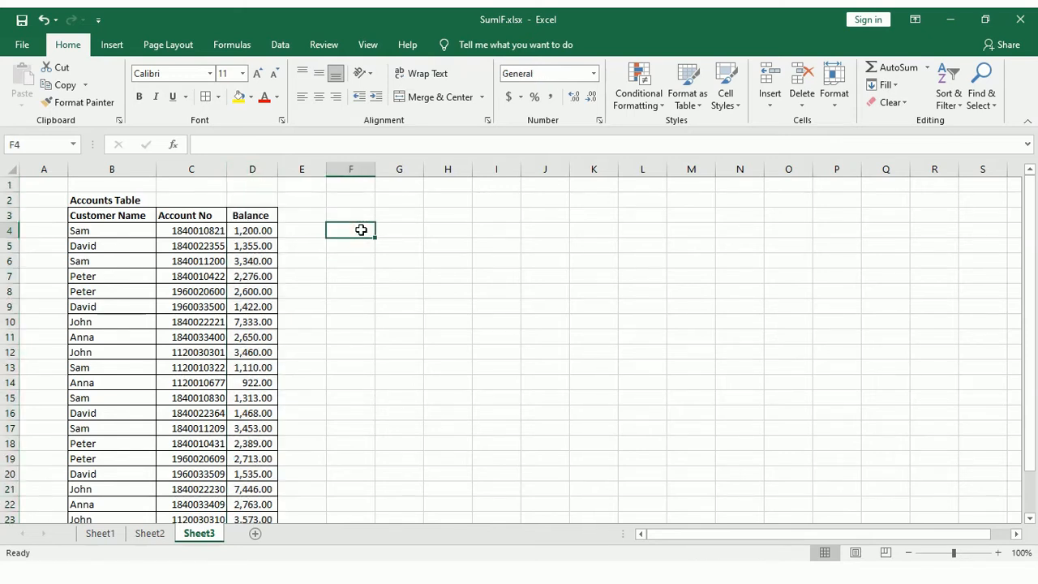
{"action": "type", "text": "Sam"}
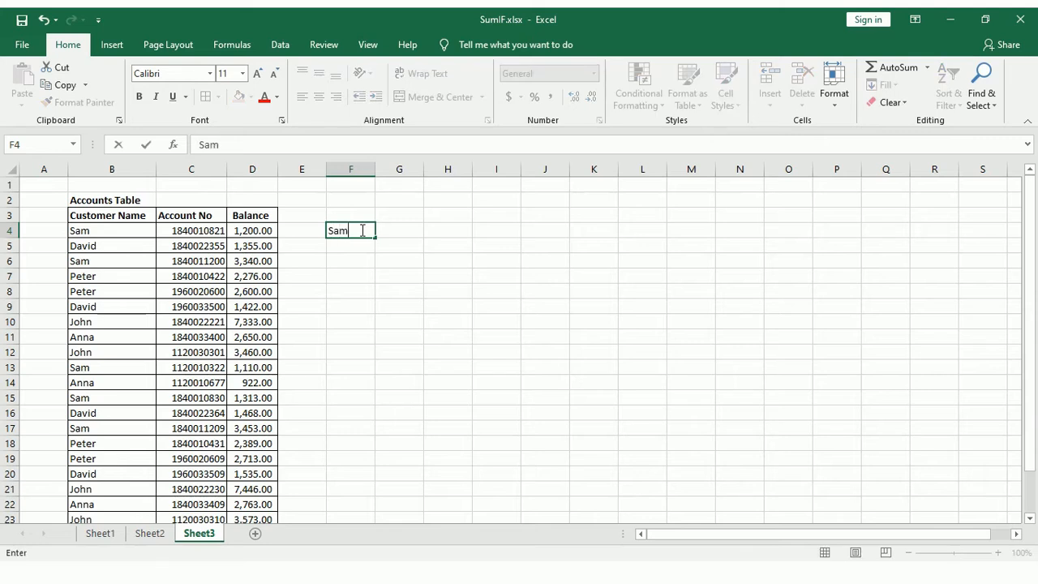
{"action": "left_click", "coordinate": [368, 285]}
{"action": "left_click", "coordinate": [393, 231]}
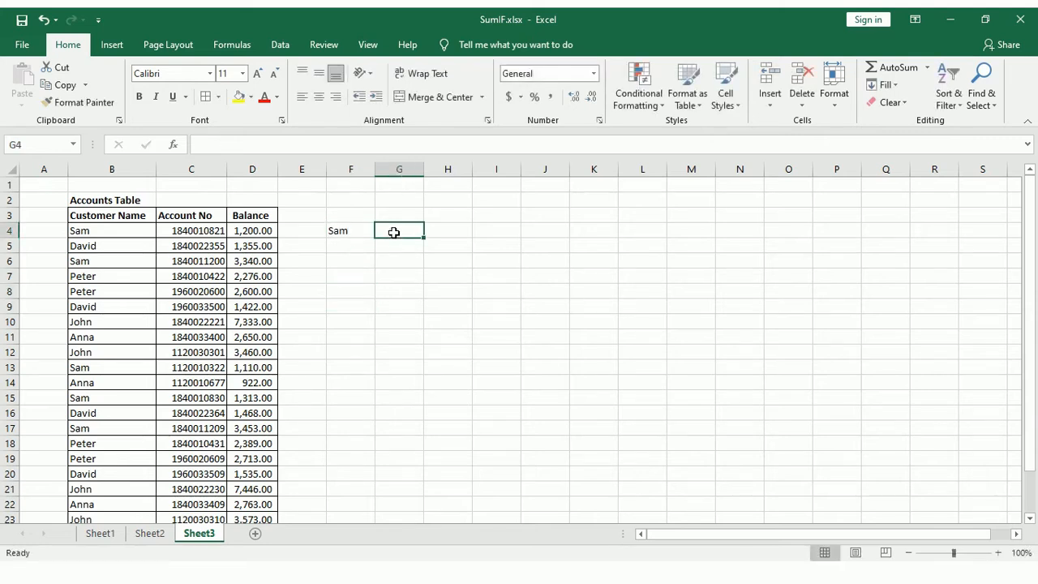
Step: Search the Customer Name column (column B) for each entry of the customer entered in F4
{"action": "left_click", "coordinate": [120, 168]}
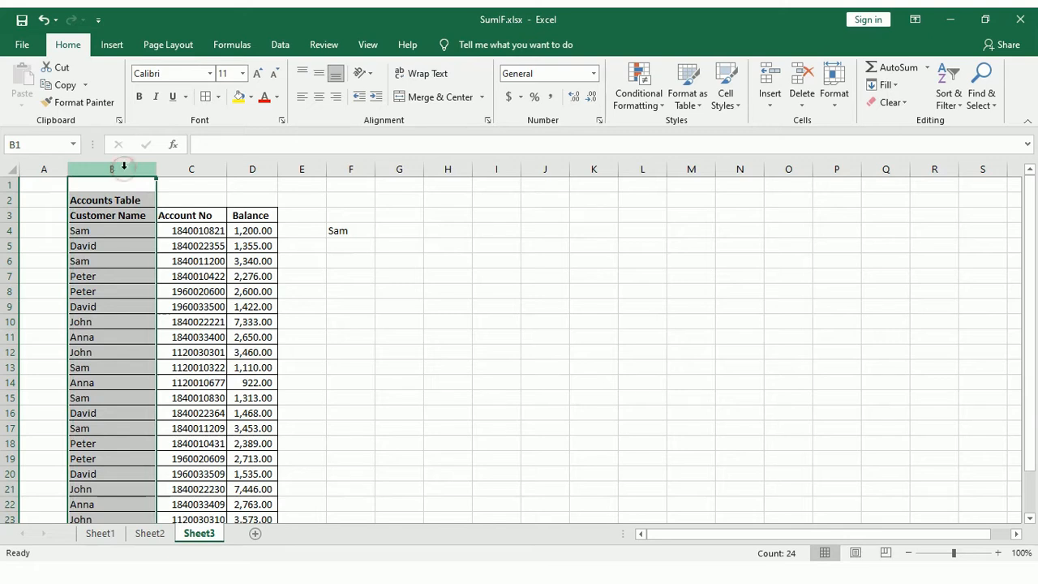
{"action": "key", "text": "ctrl+f"}
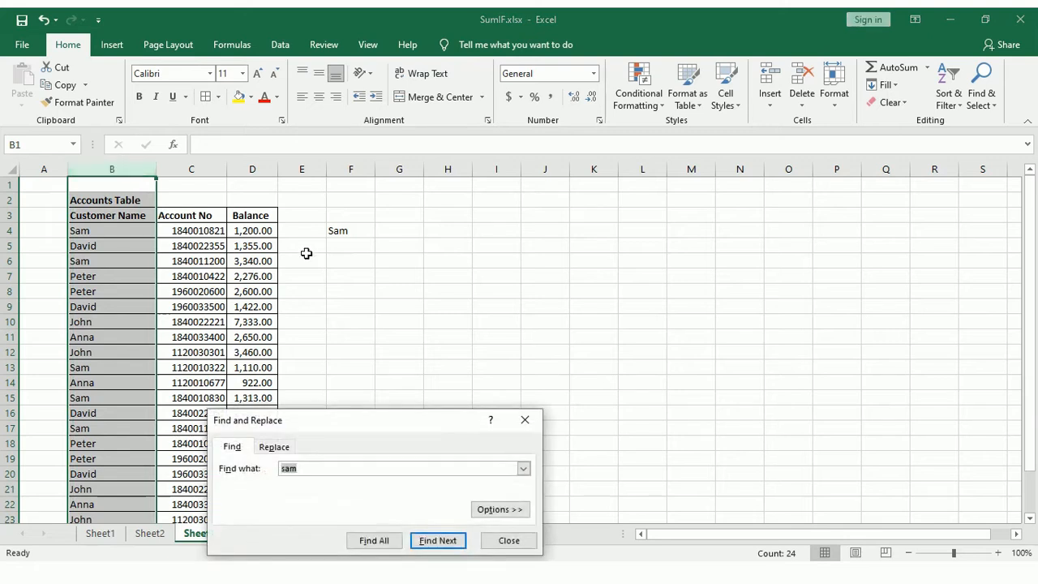
{"action": "left_click", "coordinate": [422, 538]}
{"action": "left_click", "coordinate": [421, 539]}
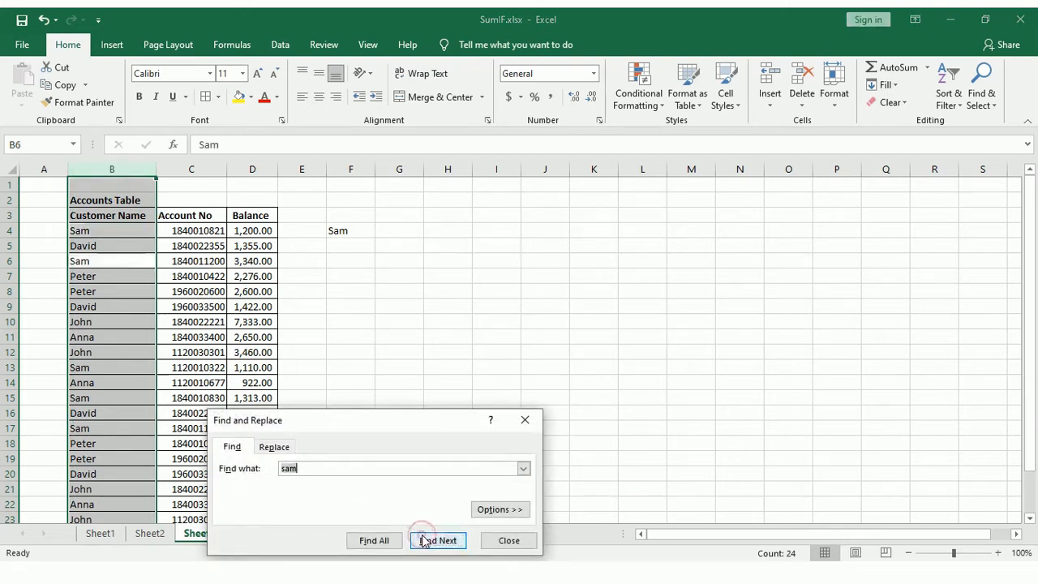
{"action": "left_click", "coordinate": [422, 539]}
{"action": "left_click", "coordinate": [423, 540]}
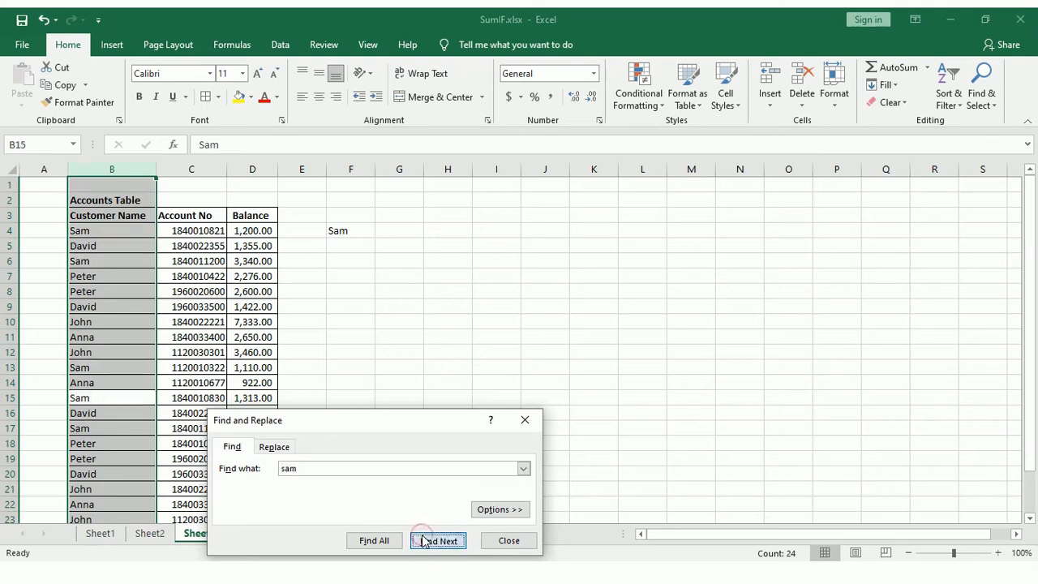
{"action": "left_click", "coordinate": [423, 541]}
{"action": "left_click", "coordinate": [497, 542]}
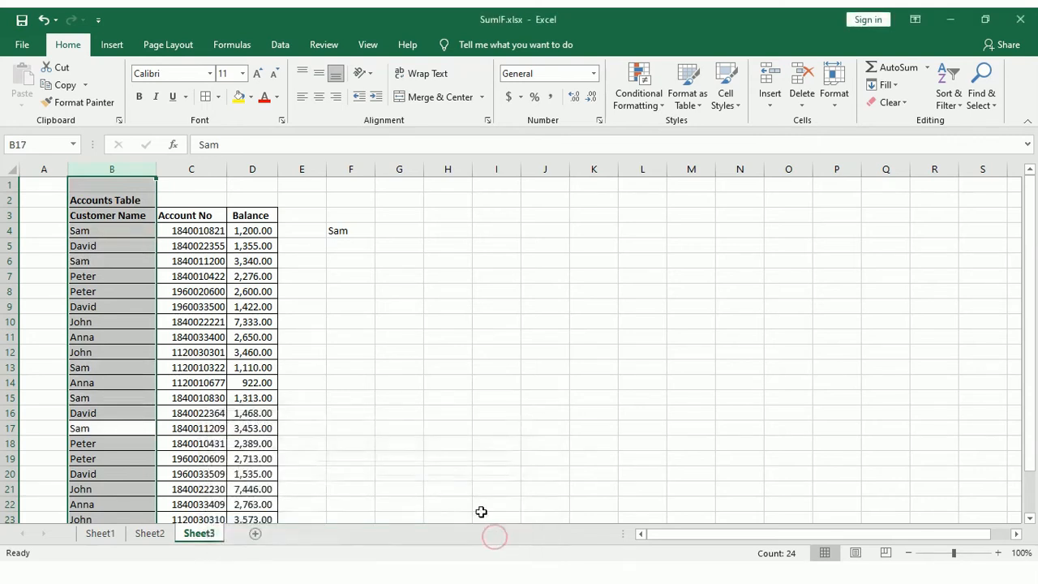
{"action": "left_click", "coordinate": [355, 265]}
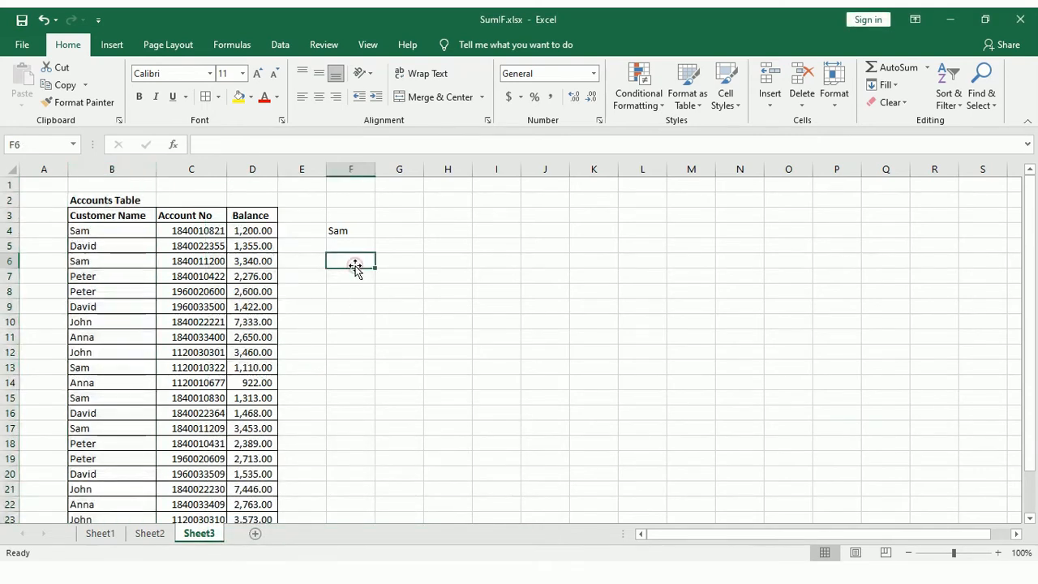
Step: Apply all borders to the range F3:G4 to frame a small summary table
{"action": "left_click", "coordinate": [391, 228]}
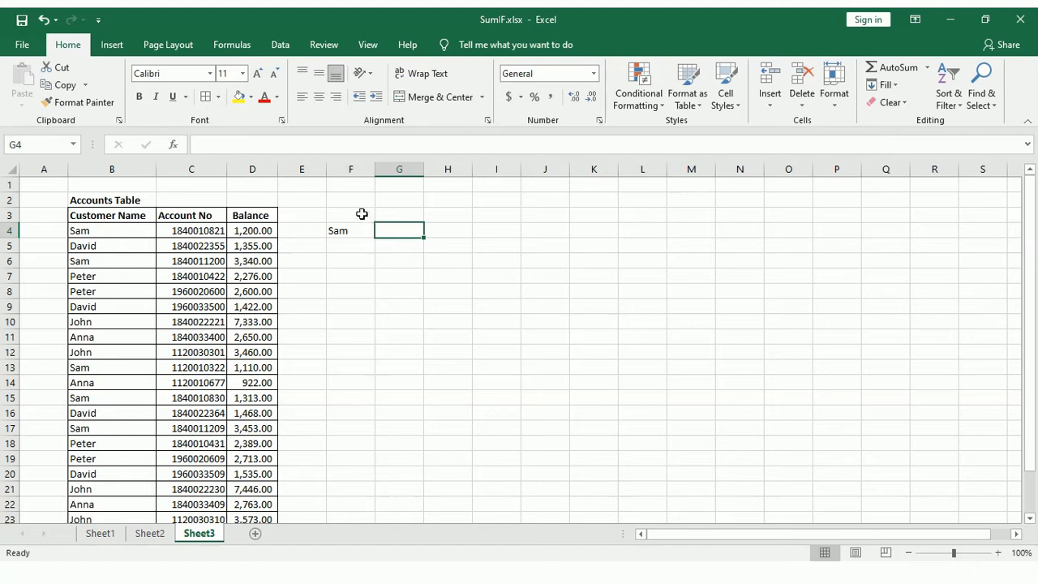
{"action": "left_click", "coordinate": [360, 212]}
{"action": "key", "text": "shift+Right"}
{"action": "key", "text": "shift+Down"}
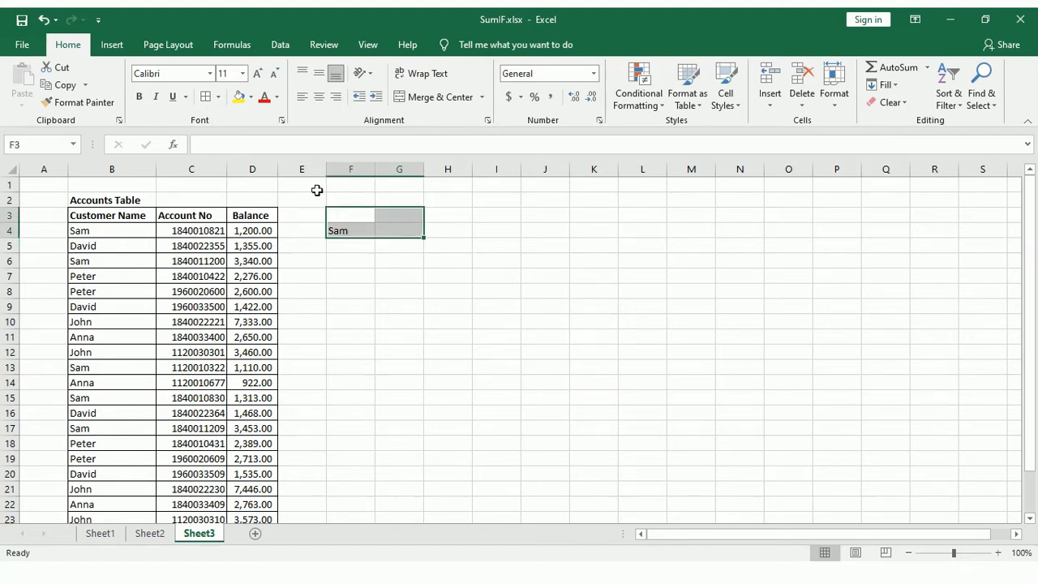
{"action": "left_click", "coordinate": [205, 96]}
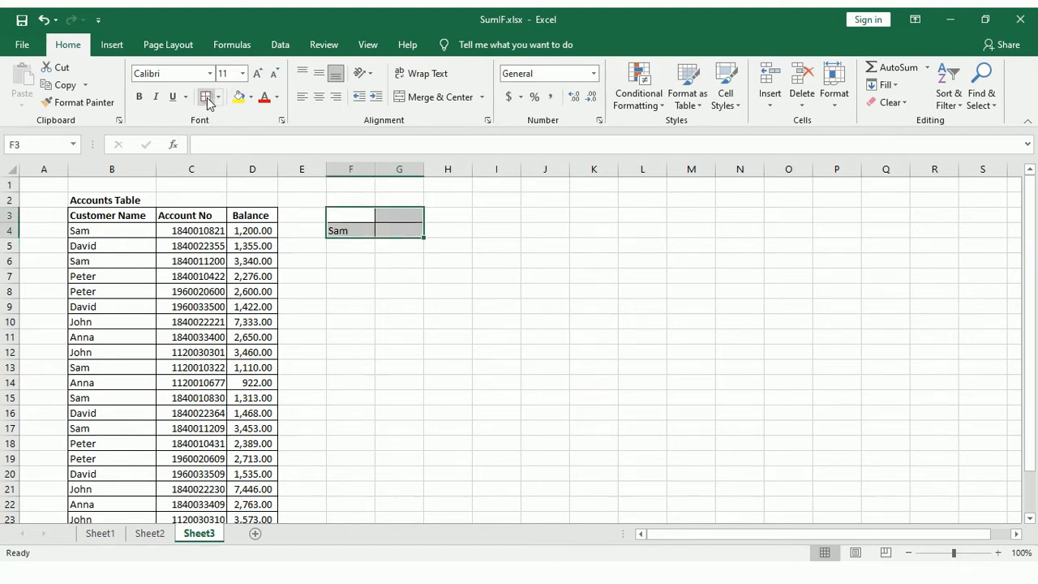
Step: Title the summary table "Total Balance" in cell F2
{"action": "left_click", "coordinate": [364, 196]}
{"action": "type", "text": "To"}
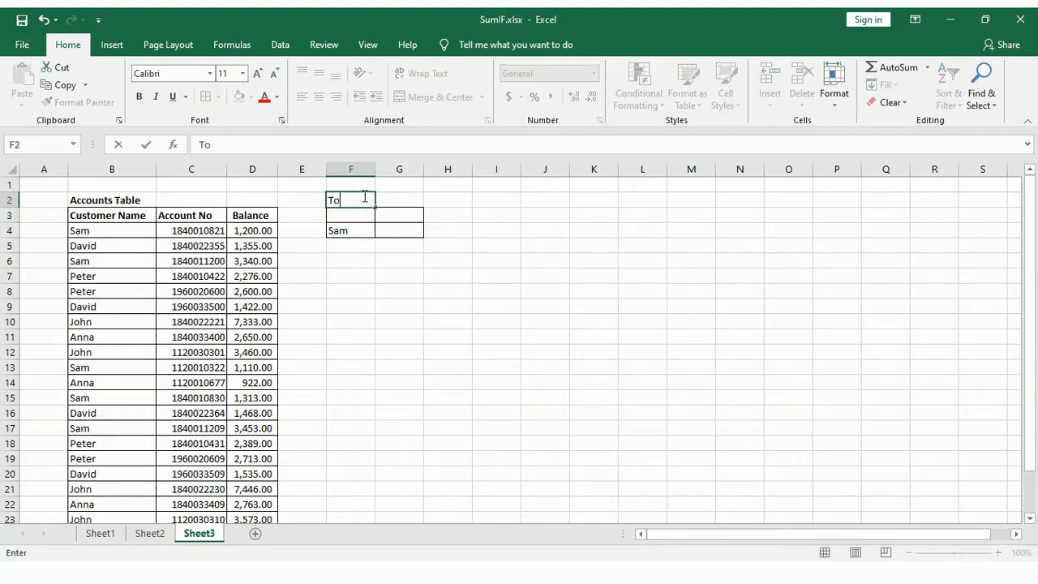
{"action": "type", "text": "tal Balance"}
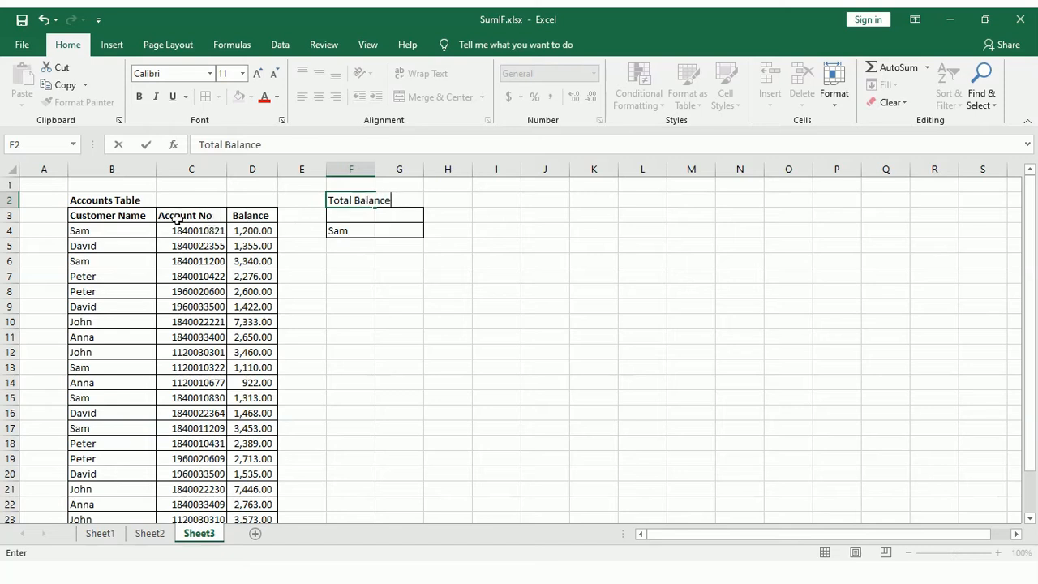
Step: Copy the "Customer Name" and "Balance" headers from the Accounts Table into F3 and G3
{"action": "left_click", "coordinate": [139, 216]}
{"action": "key", "text": "ctrl+c"}
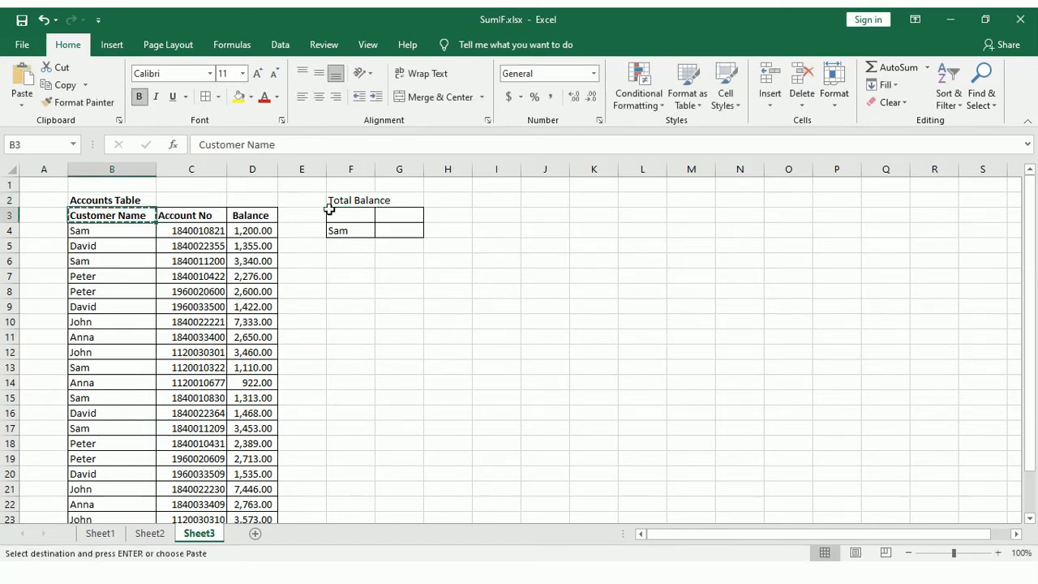
{"action": "left_click", "coordinate": [336, 212]}
{"action": "key", "text": "ctrl+v"}
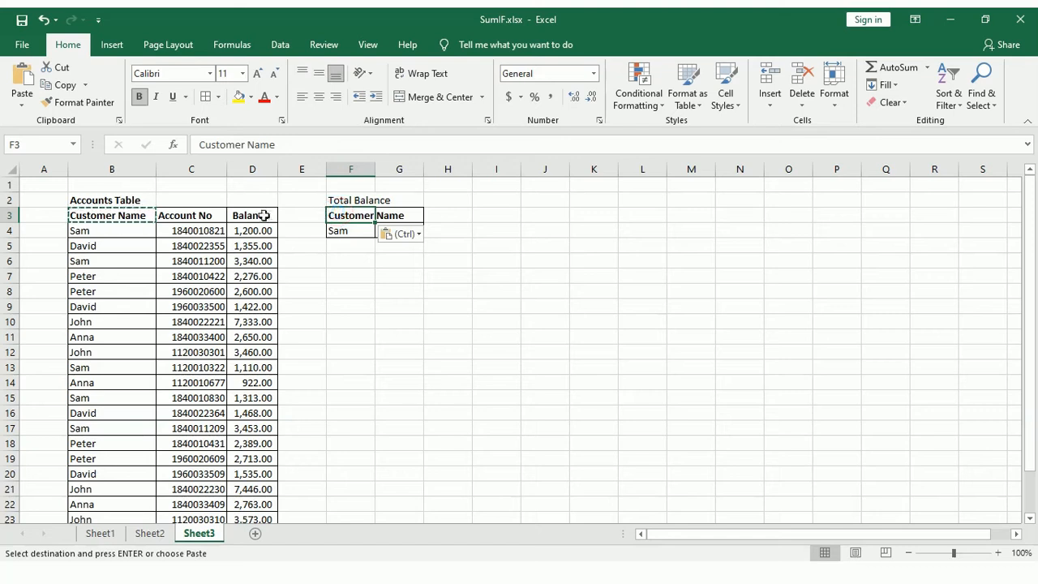
{"action": "left_click", "coordinate": [246, 215]}
{"action": "key", "text": "ctrl+c"}
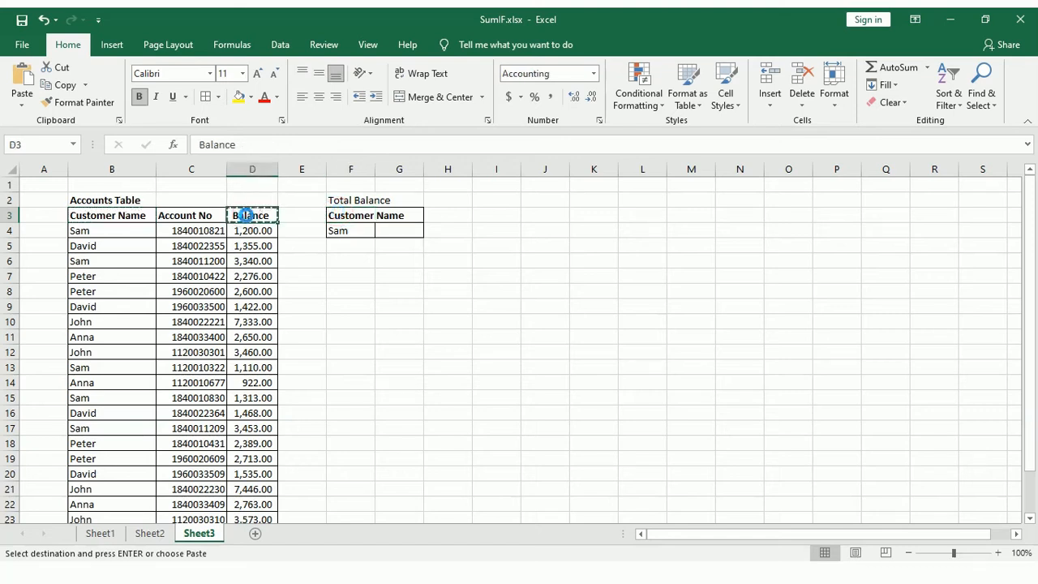
{"action": "left_click", "coordinate": [400, 215]}
{"action": "key", "text": "ctrl+v"}
Step: Widen columns F and G and make the "Total Balance" title in F2 bold
{"action": "left_click_drag", "start_coordinate": [375, 168], "coordinate": [459, 172]}
{"action": "left_click", "coordinate": [368, 200]}
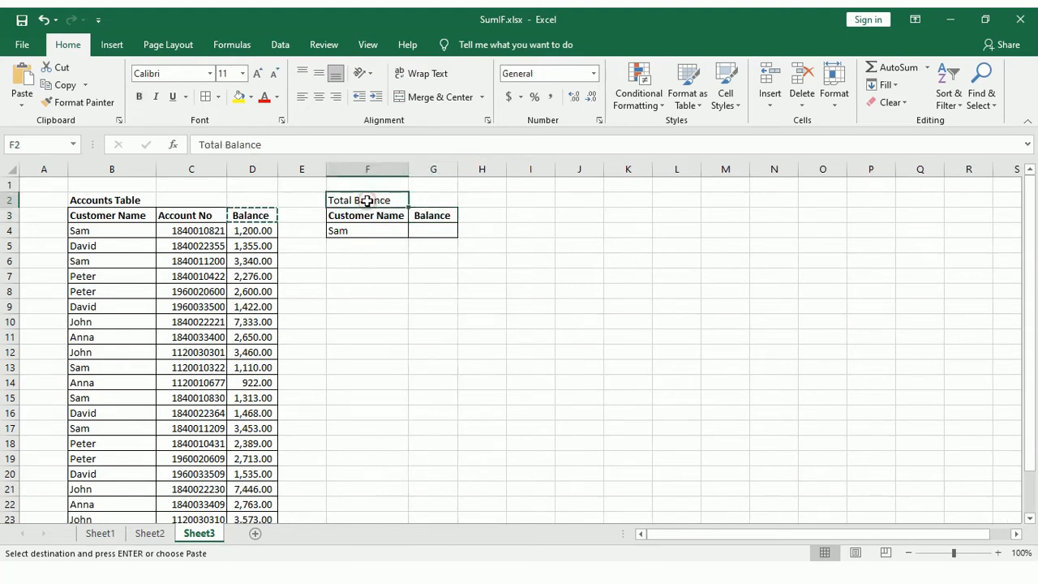
{"action": "key", "text": "ctrl+b"}
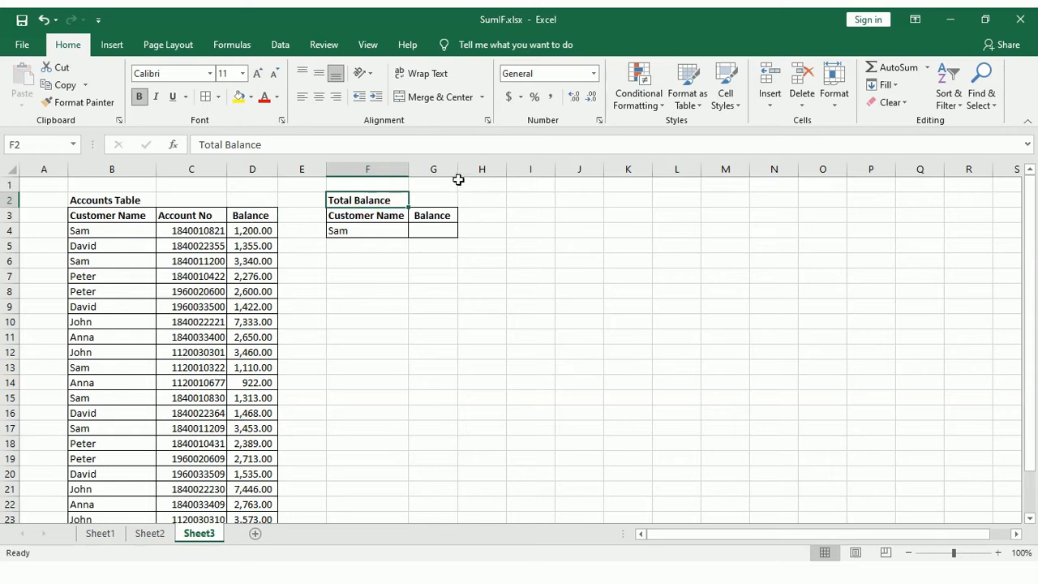
{"action": "left_click_drag", "start_coordinate": [458, 170], "coordinate": [480, 172]}
Step: Begin a SUMIF formula in G4 with the customer names in B4:B25 as its range
{"action": "left_click", "coordinate": [435, 232]}
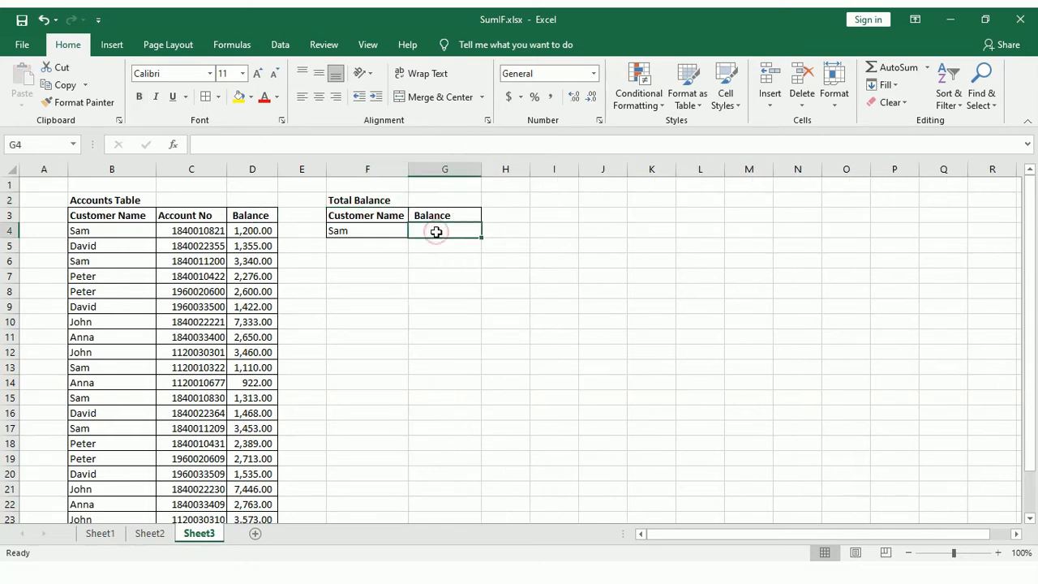
{"action": "type", "text": "="}
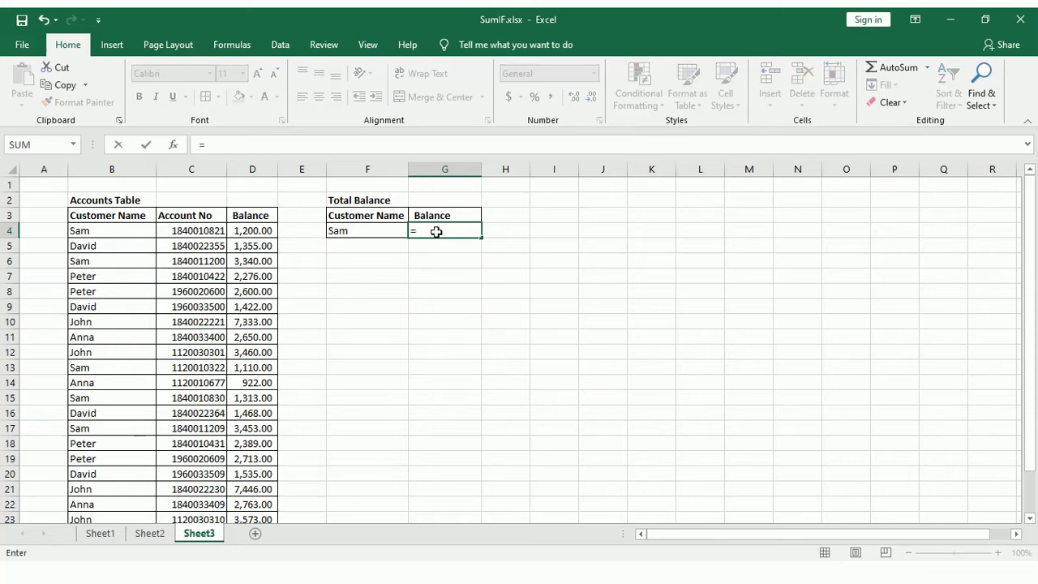
{"action": "type", "text": "sumi"}
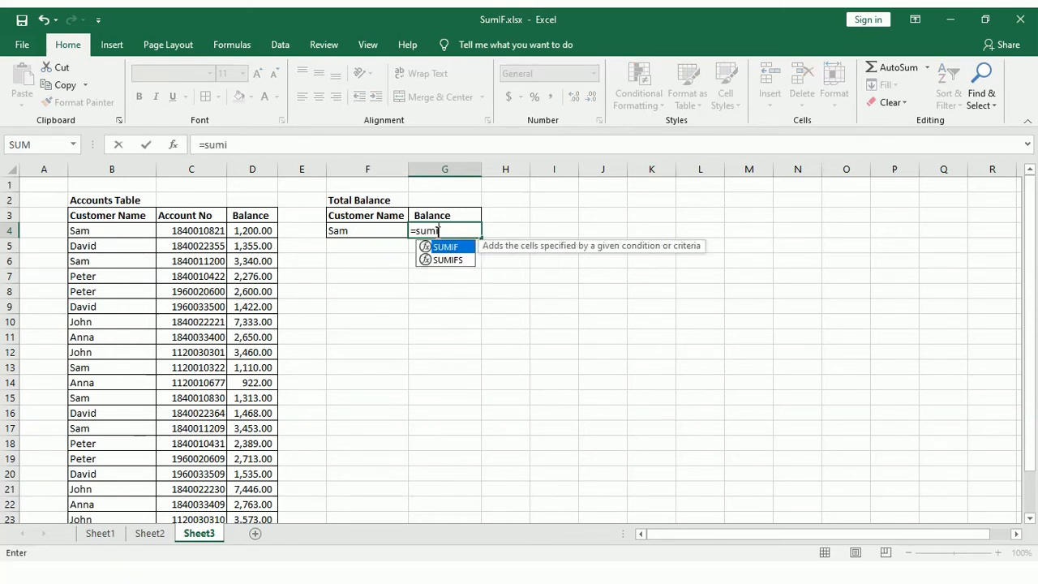
{"action": "type", "text": "f("}
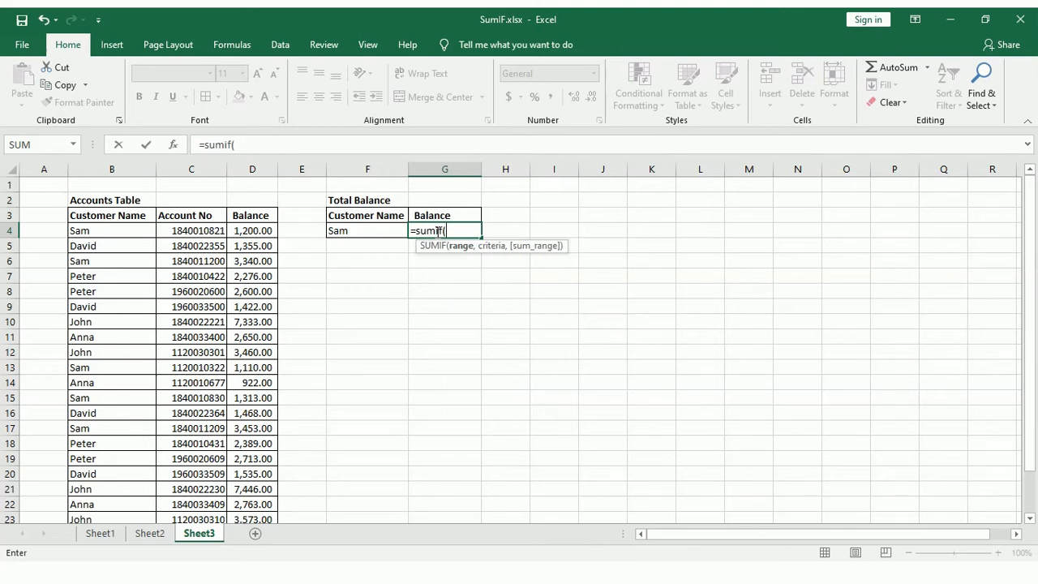
{"action": "left_click", "coordinate": [105, 230]}
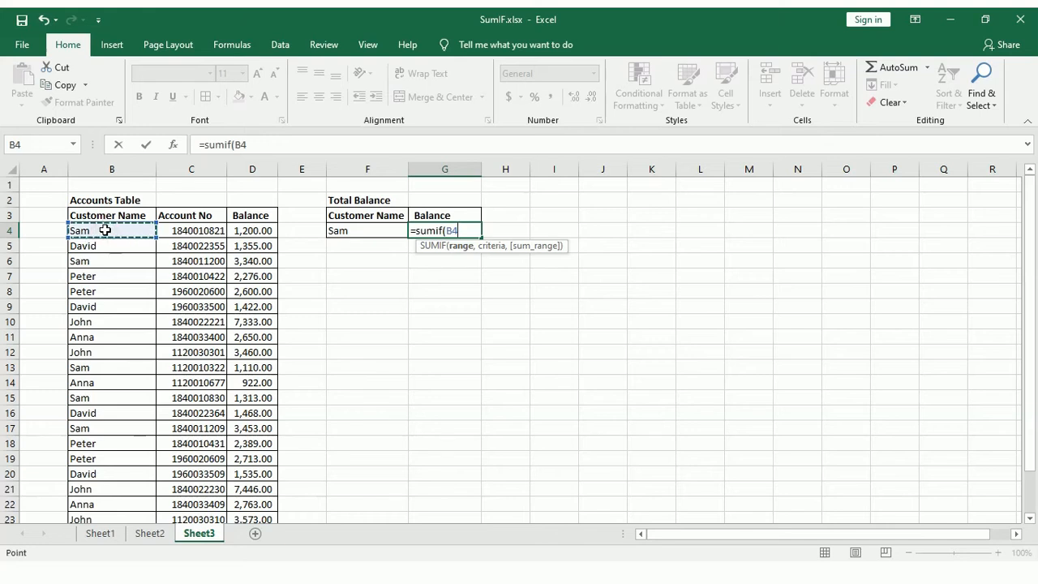
{"action": "key", "text": "ctrl+shift+Down"}
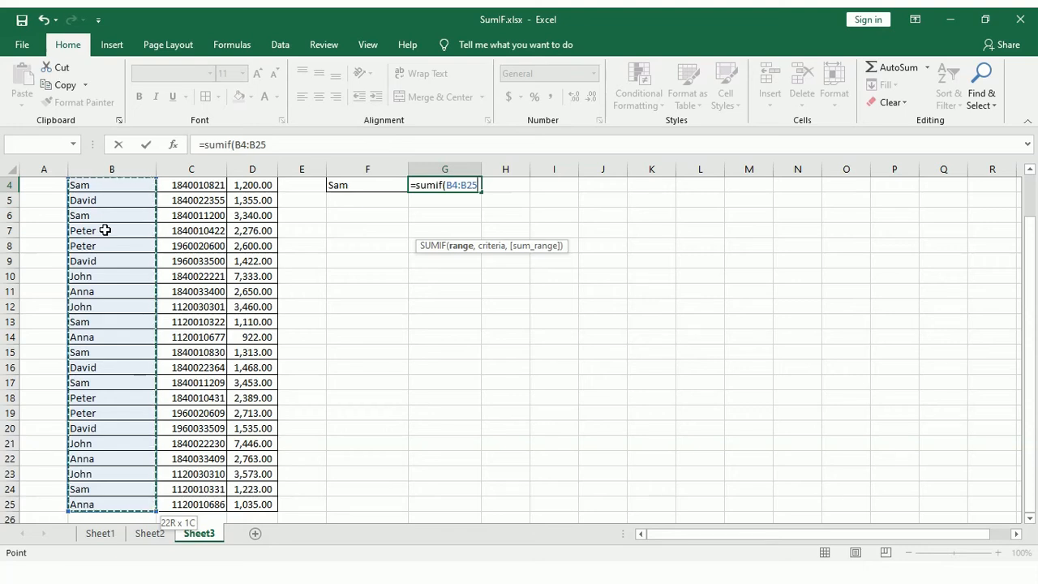
{"action": "type", "text": ","}
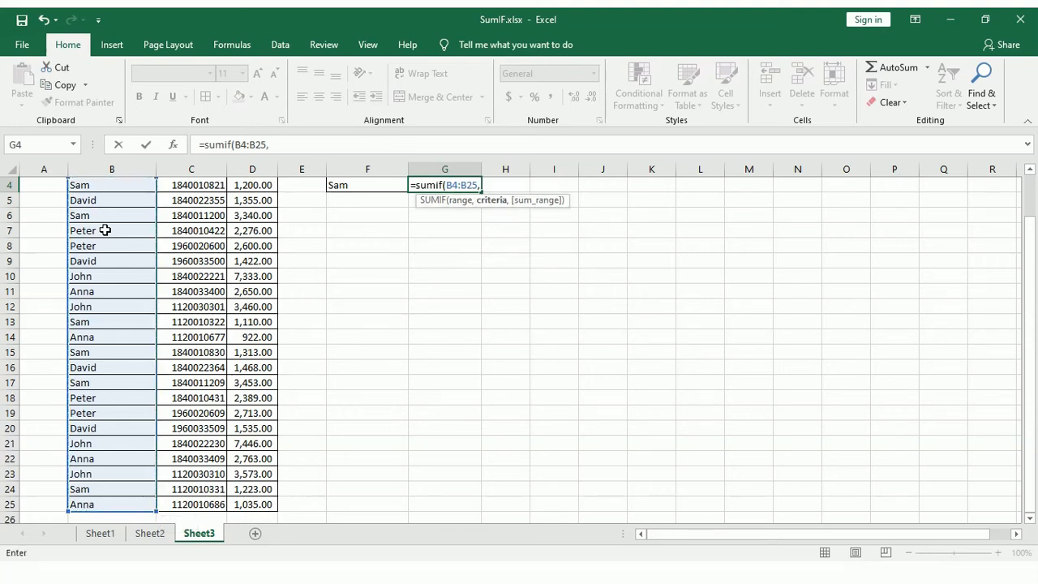
Step: Complete the SUMIF formula in G4 with F4 as the criteria and the balances in D4:D25 as the sum range
{"action": "left_click_drag", "start_coordinate": [1032, 259], "coordinate": [1023, 185]}
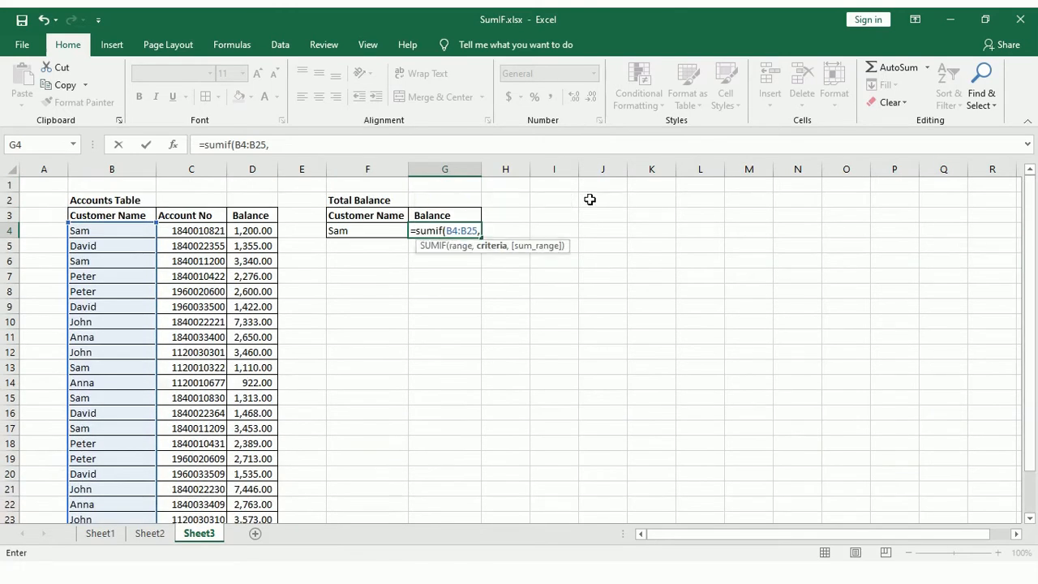
{"action": "left_click", "coordinate": [278, 144]}
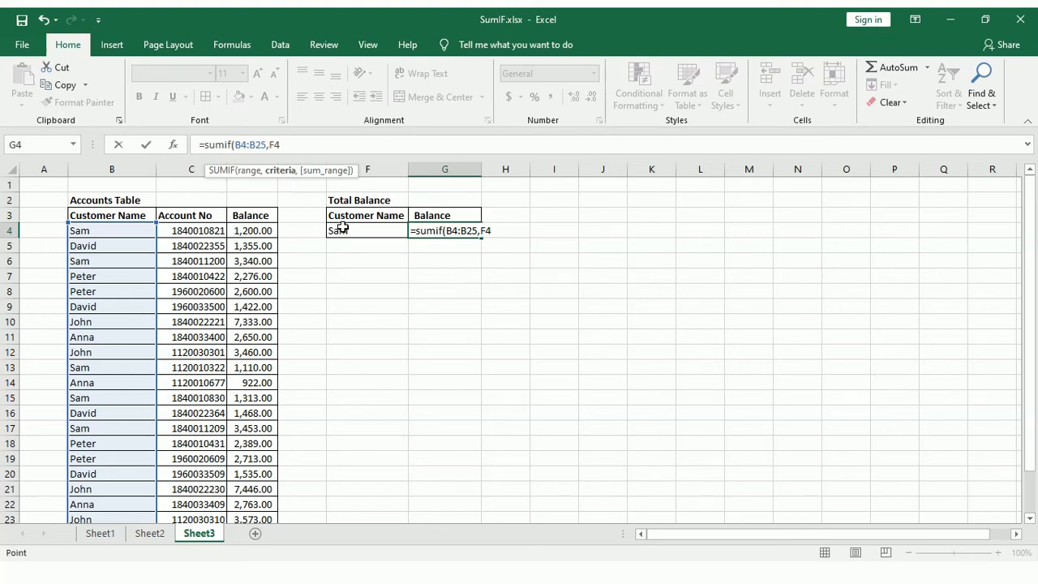
{"action": "left_click", "coordinate": [343, 230]}
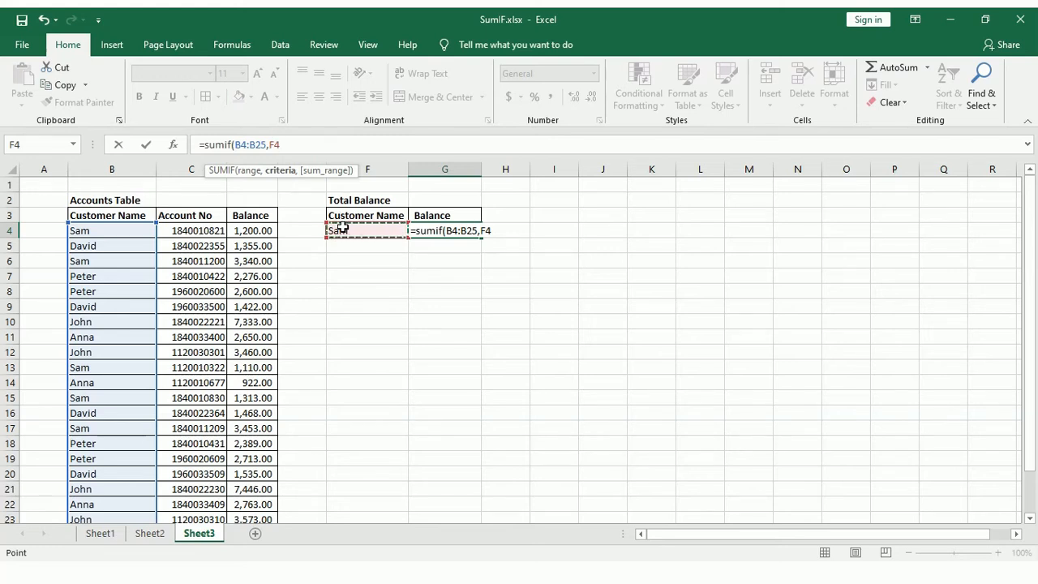
{"action": "type", "text": ","}
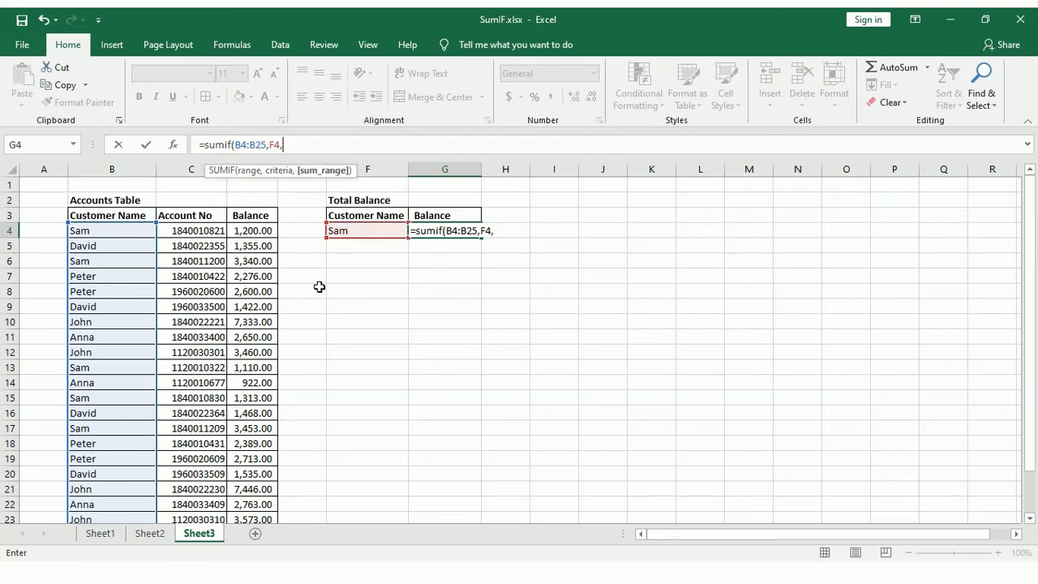
{"action": "left_click", "coordinate": [265, 232]}
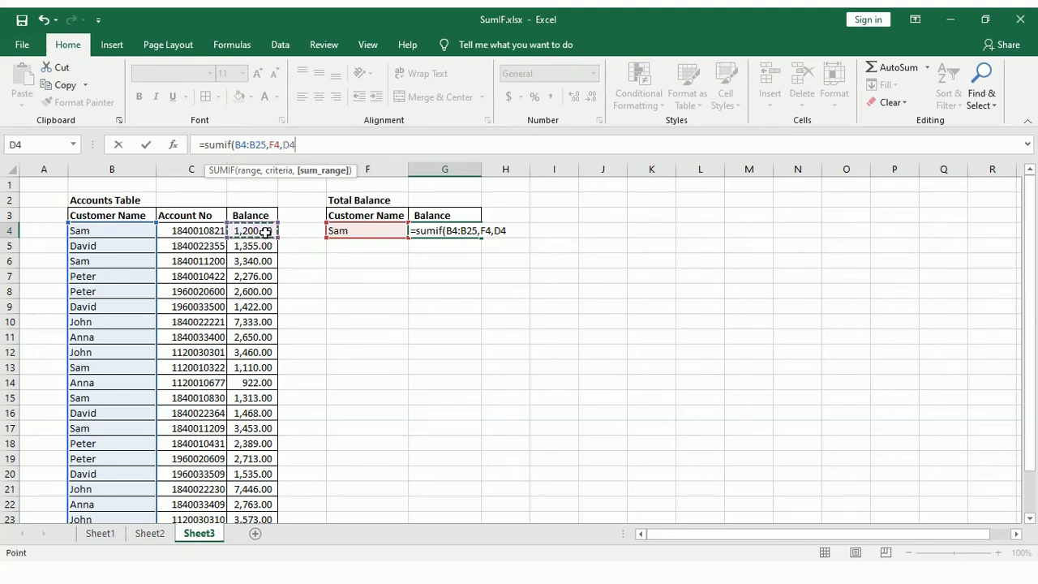
{"action": "key", "text": "ctrl+shift+Down"}
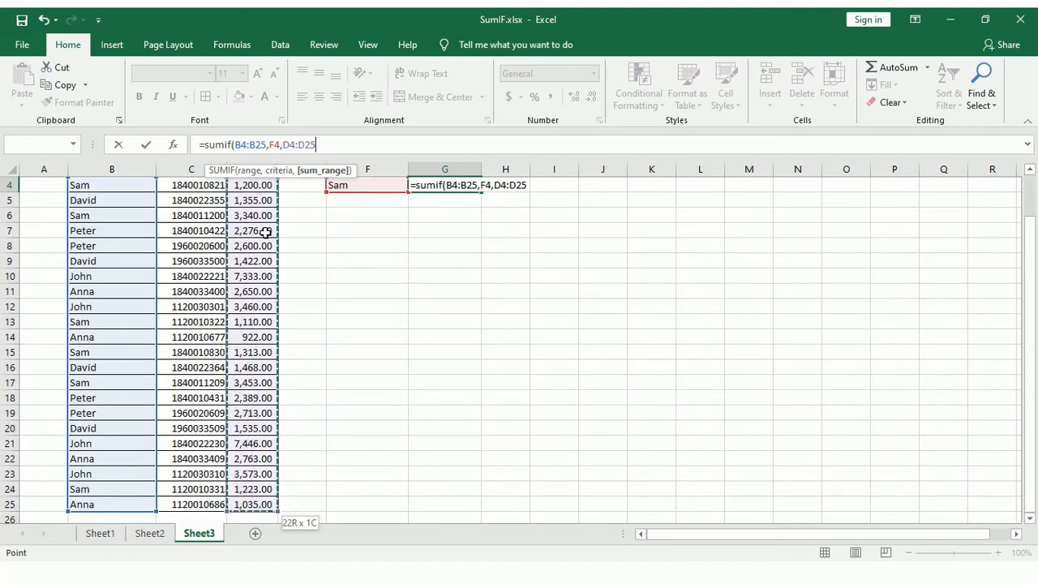
{"action": "type", "text": ")"}
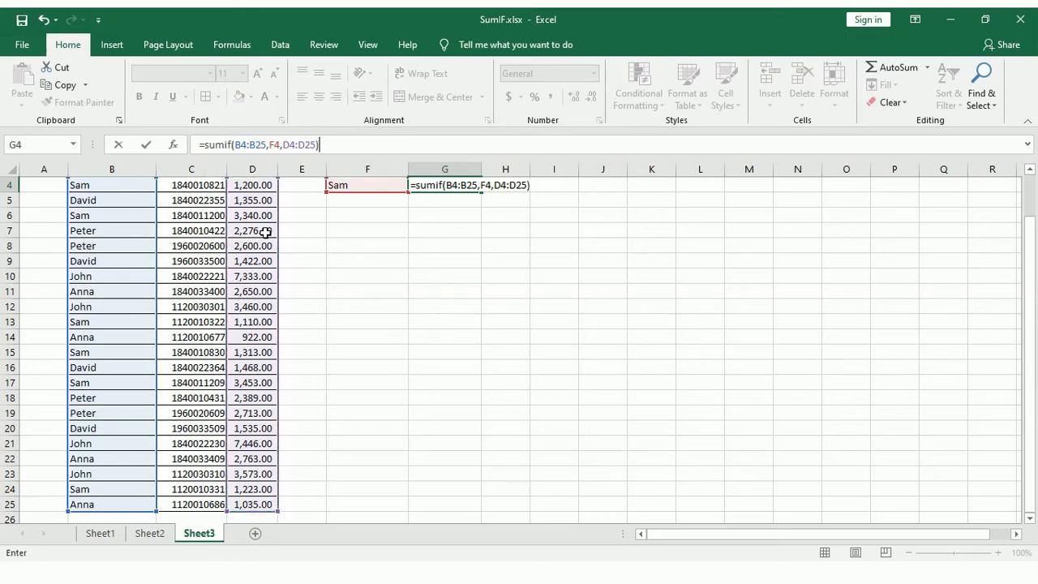
{"action": "key", "text": "Return"}
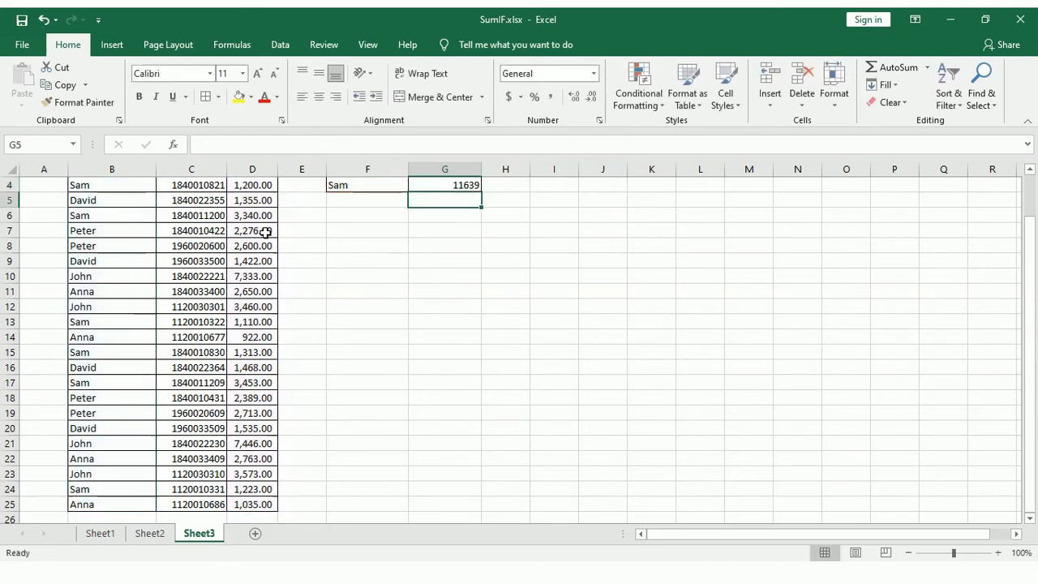
Step: Apply the Comma Style number format to the whole of column G
{"action": "left_click_drag", "start_coordinate": [1026, 324], "coordinate": [1029, 317]}
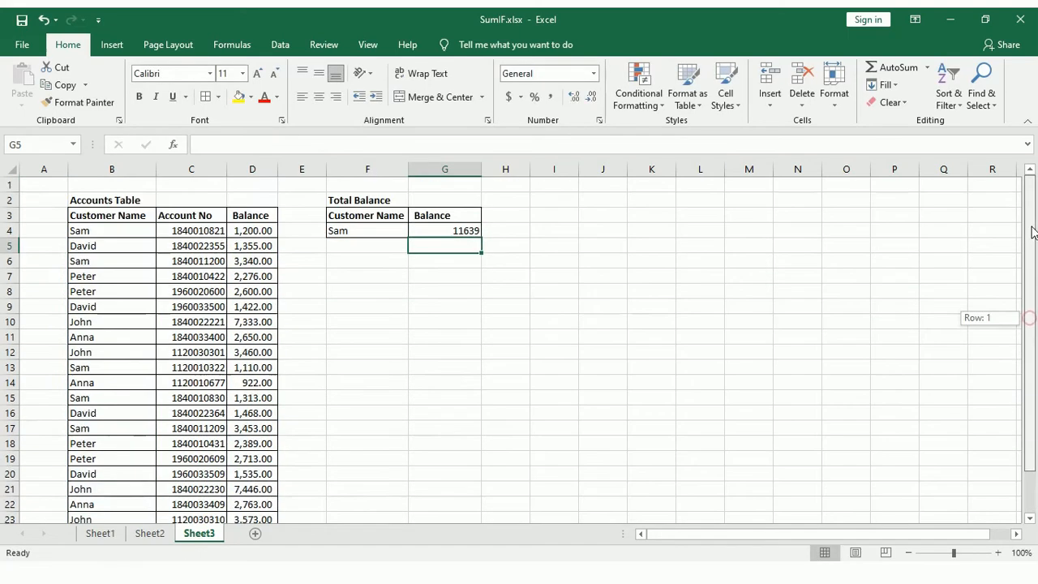
{"action": "left_click", "coordinate": [472, 169]}
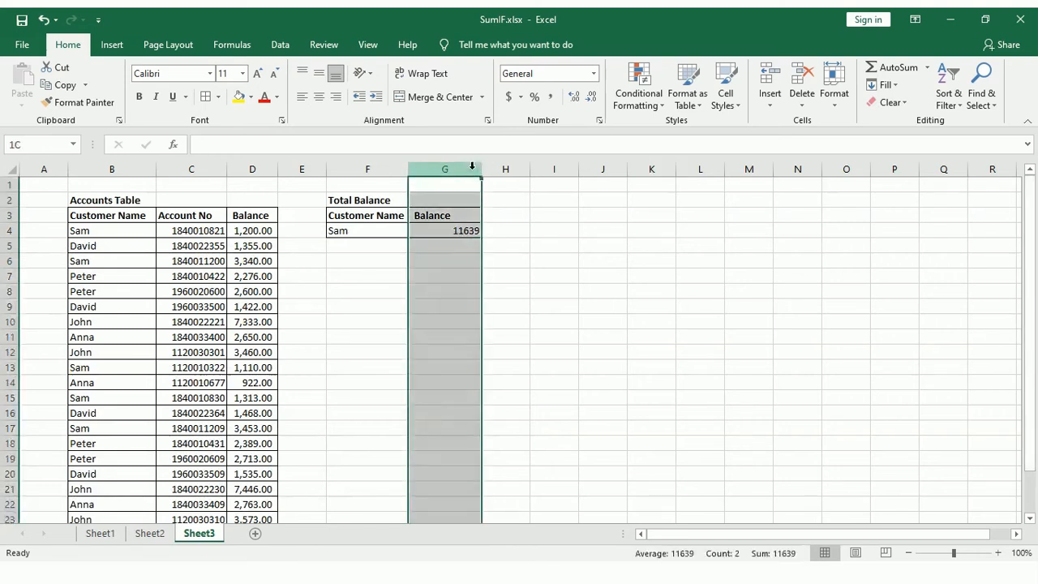
{"action": "left_click", "coordinate": [551, 96]}
{"action": "left_click", "coordinate": [461, 245]}
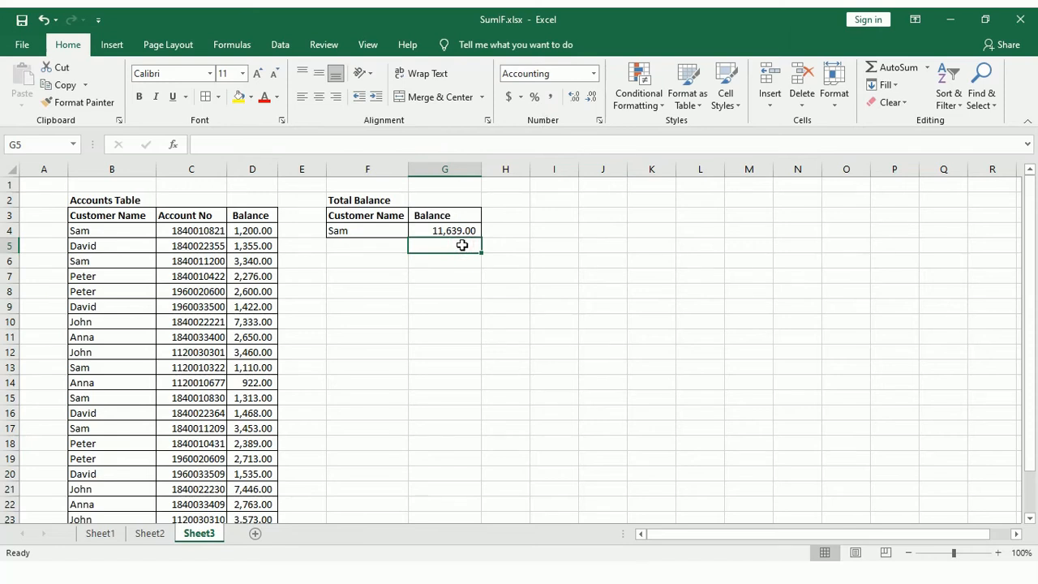
Step: Copy the customer names in B5 and B7 of the Accounts Table into F5 and F6 of the summary table
{"action": "left_click", "coordinate": [129, 245]}
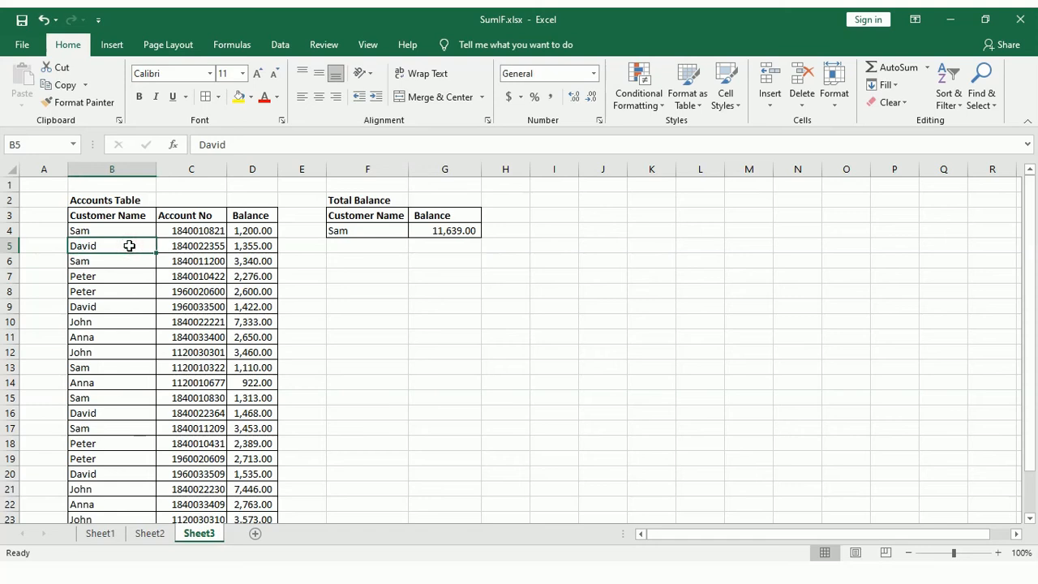
{"action": "key", "text": "ctrl+c"}
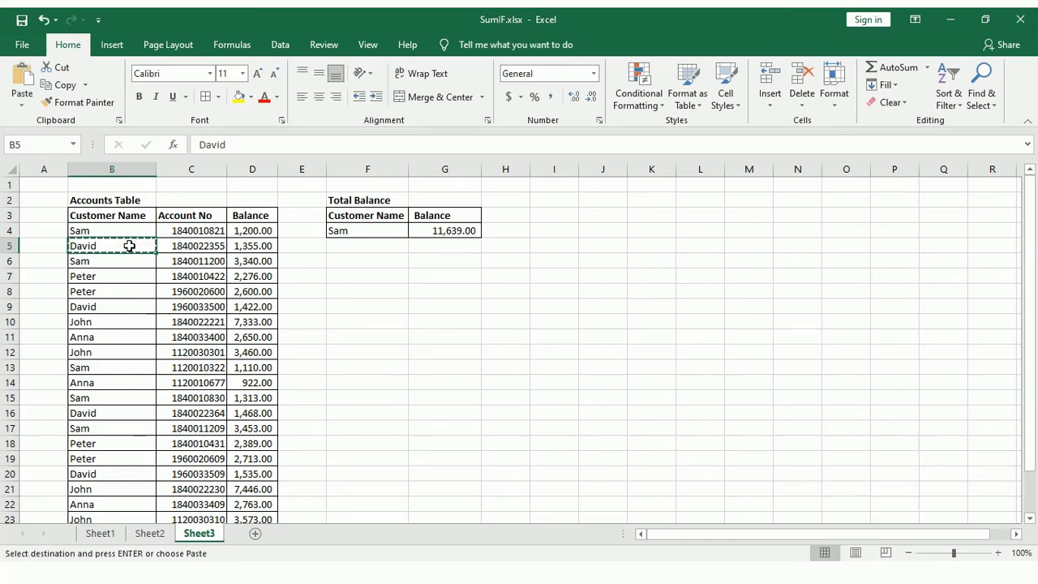
{"action": "left_click", "coordinate": [347, 245]}
{"action": "key", "text": "ctrl+v"}
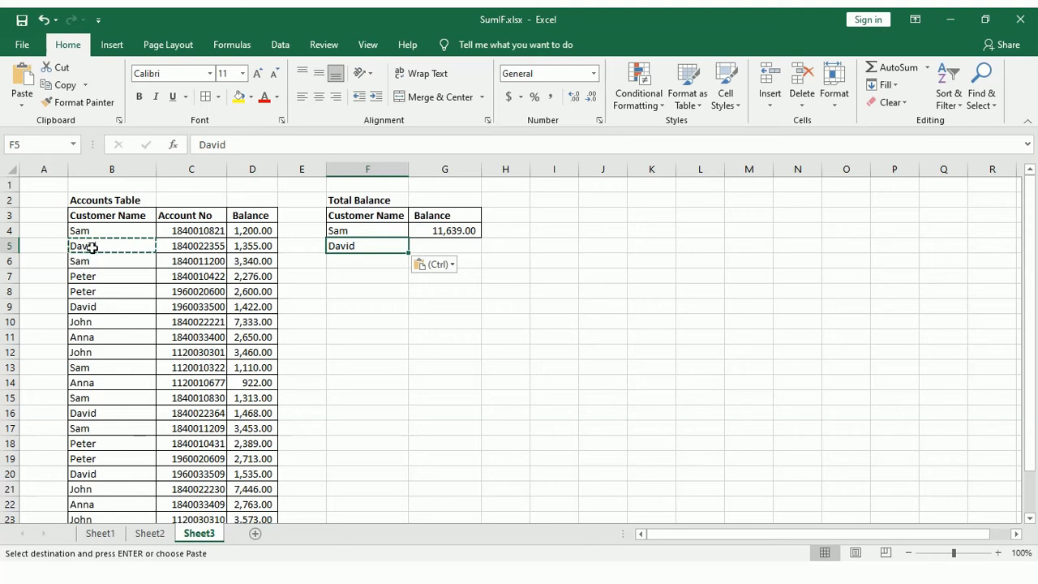
{"action": "left_click", "coordinate": [104, 278]}
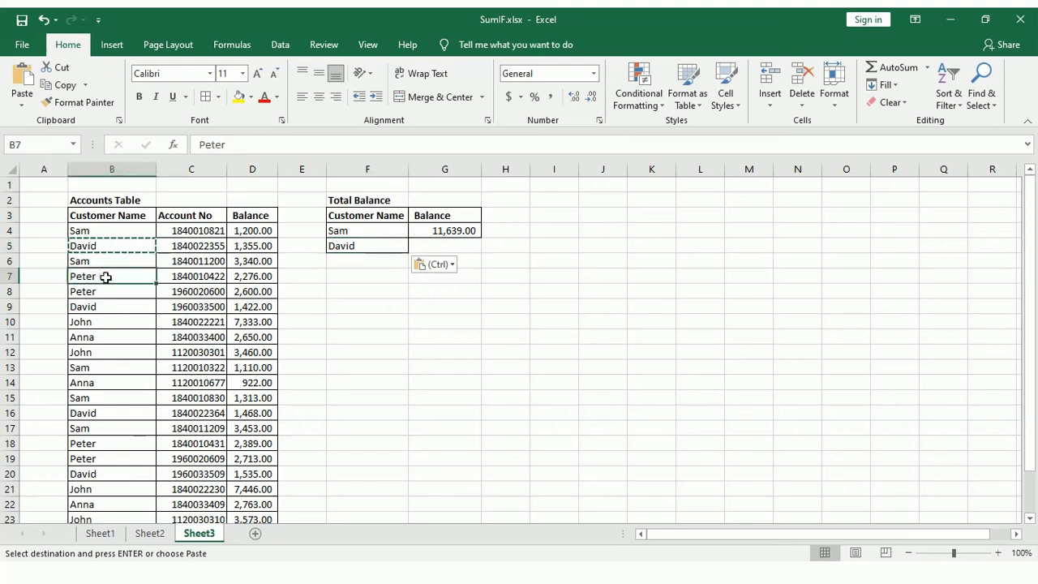
{"action": "key", "text": "ctrl+c"}
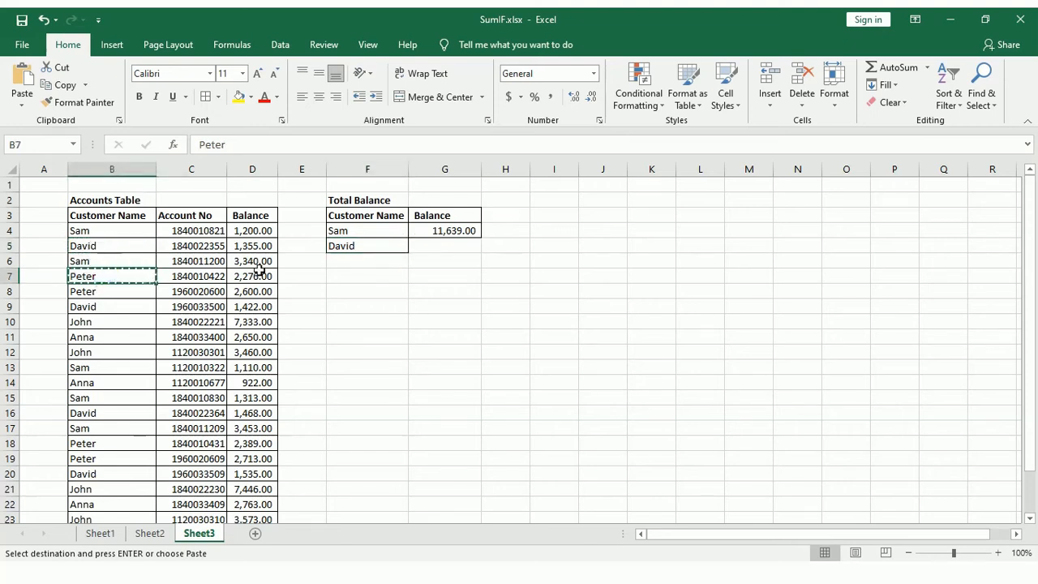
{"action": "left_click", "coordinate": [334, 264]}
{"action": "key", "text": "ctrl+v"}
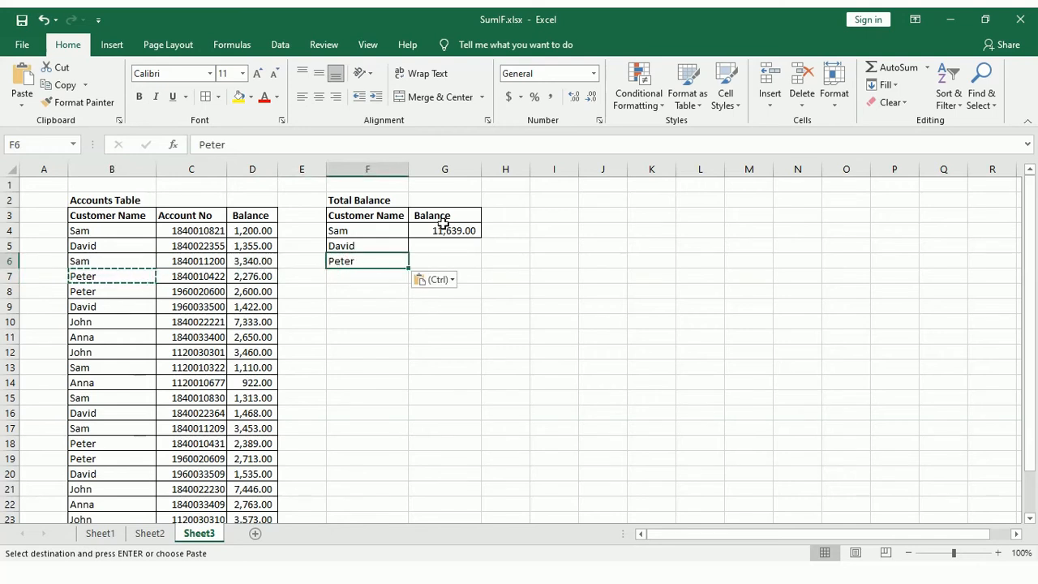
Step: Make both ranges in the G4 SUMIF formula absolute, as $B$4:$B$25 and $D$4:$D$25, keeping F4 relative
{"action": "left_click", "coordinate": [453, 262]}
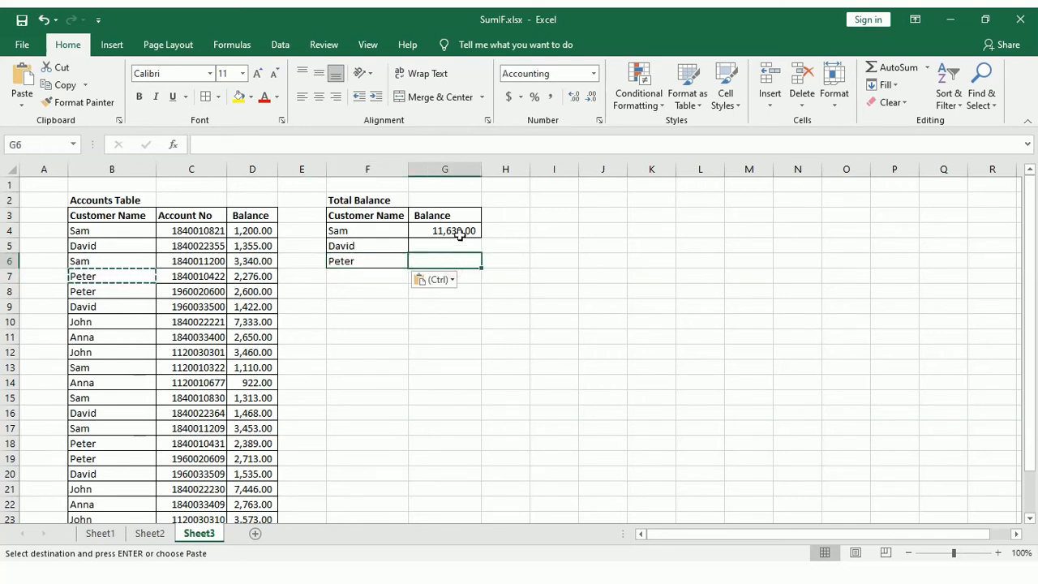
{"action": "left_click", "coordinate": [459, 232]}
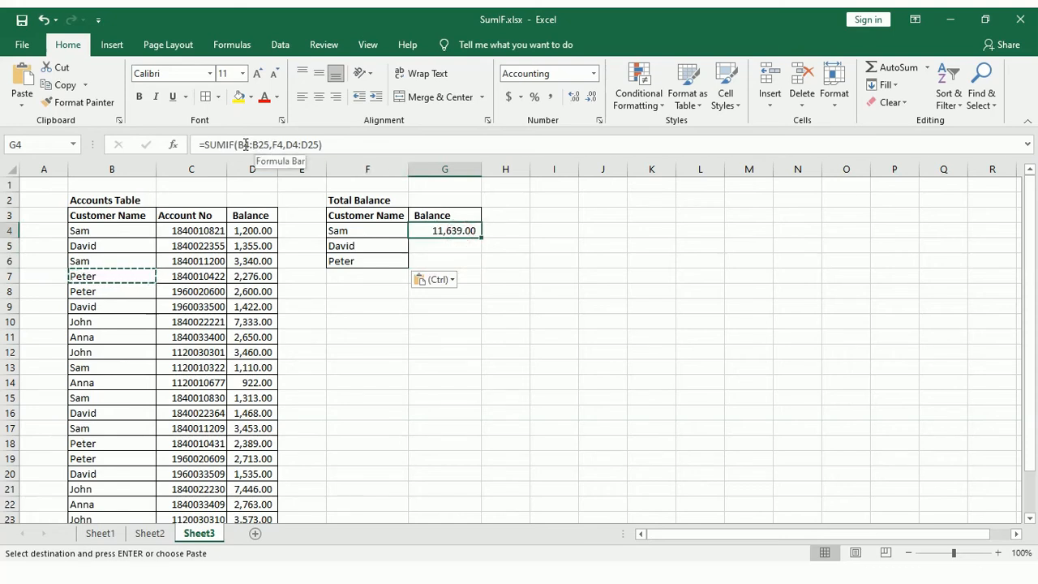
{"action": "left_click", "coordinate": [245, 144]}
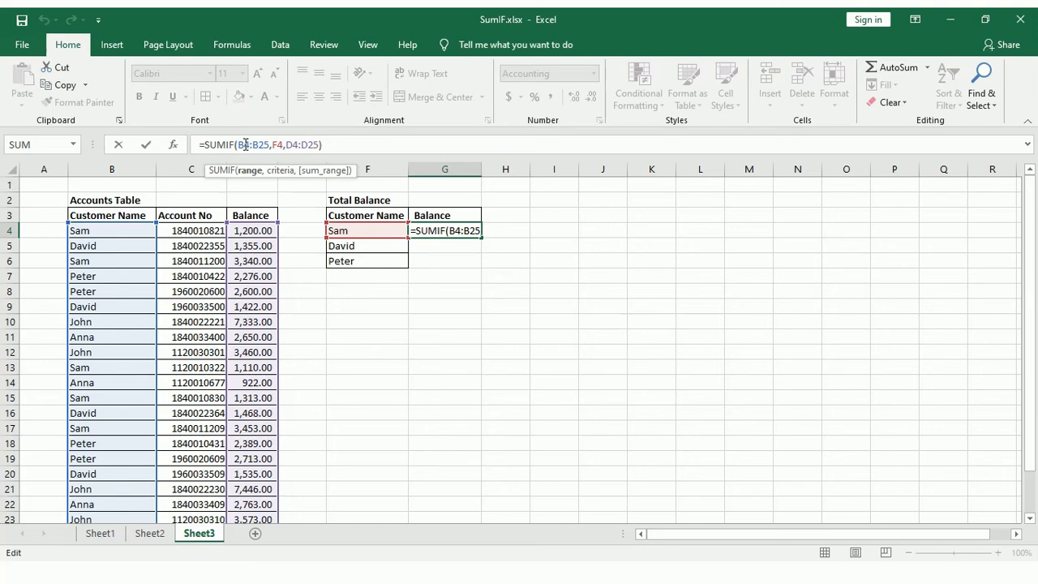
{"action": "key", "text": "F4"}
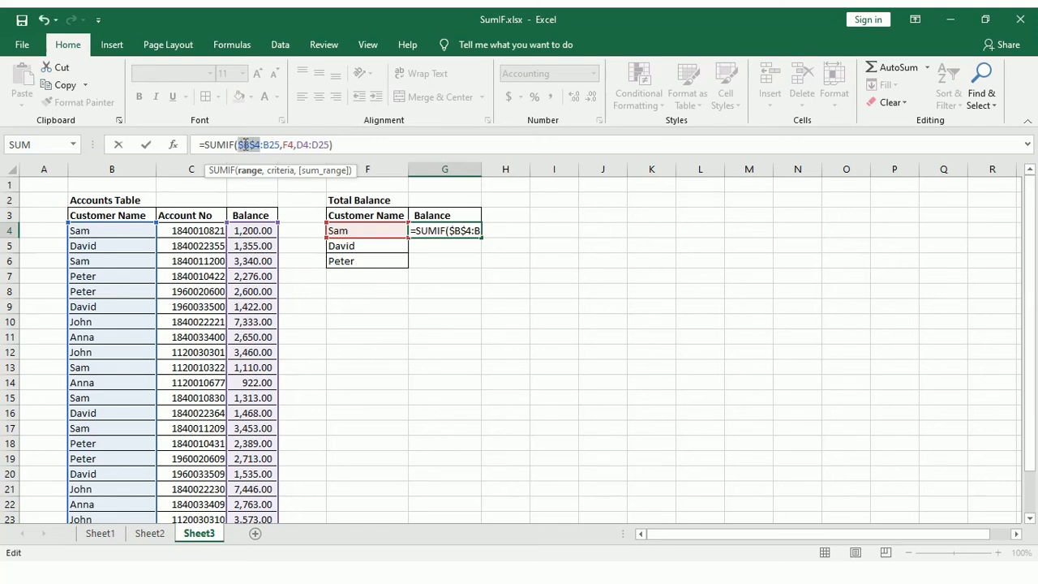
{"action": "left_click", "coordinate": [271, 144]}
{"action": "key", "text": "F4"}
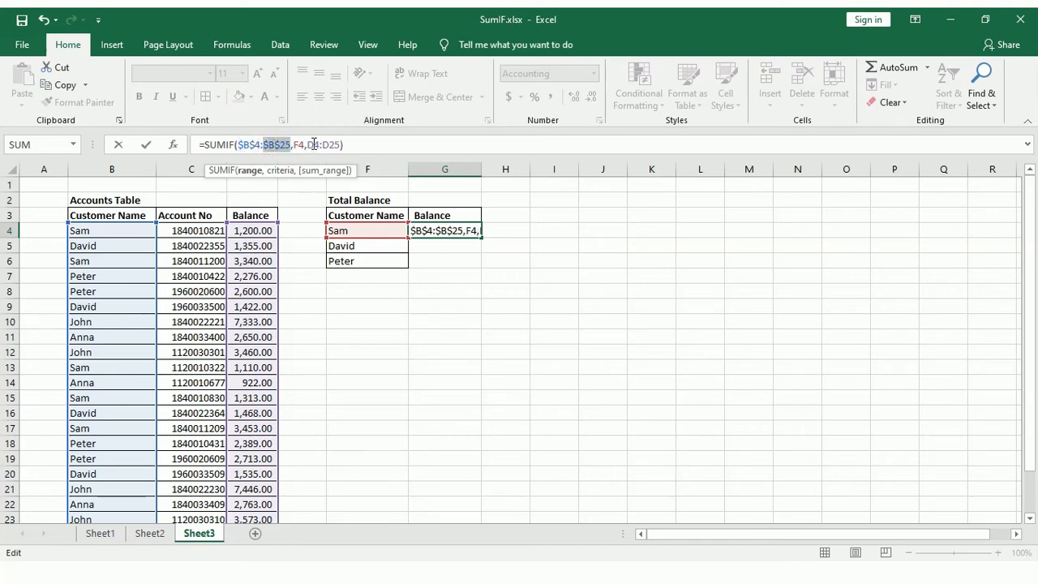
{"action": "left_click", "coordinate": [314, 144]}
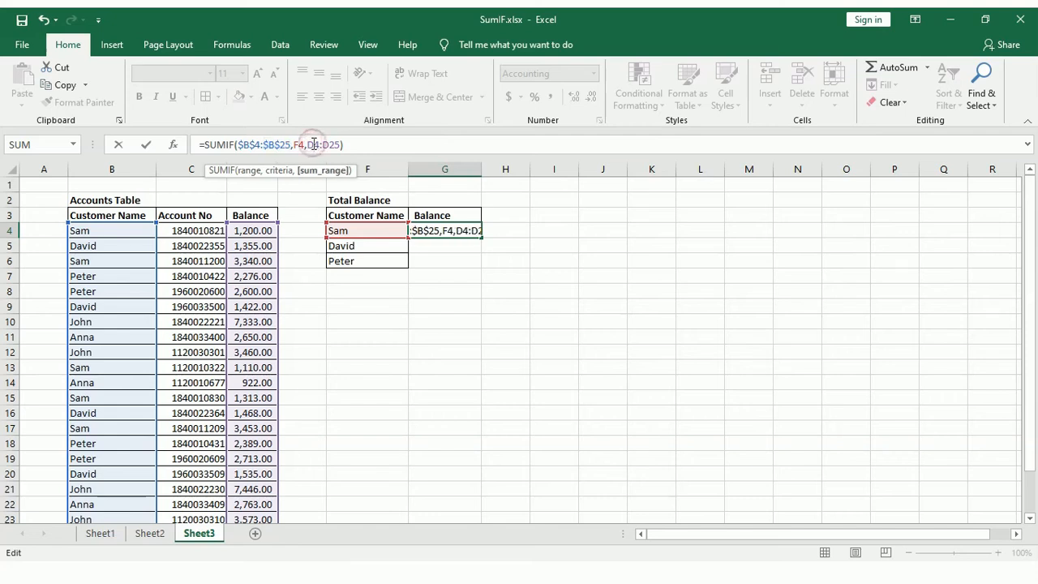
{"action": "key", "text": "F4"}
{"action": "left_click", "coordinate": [342, 144]}
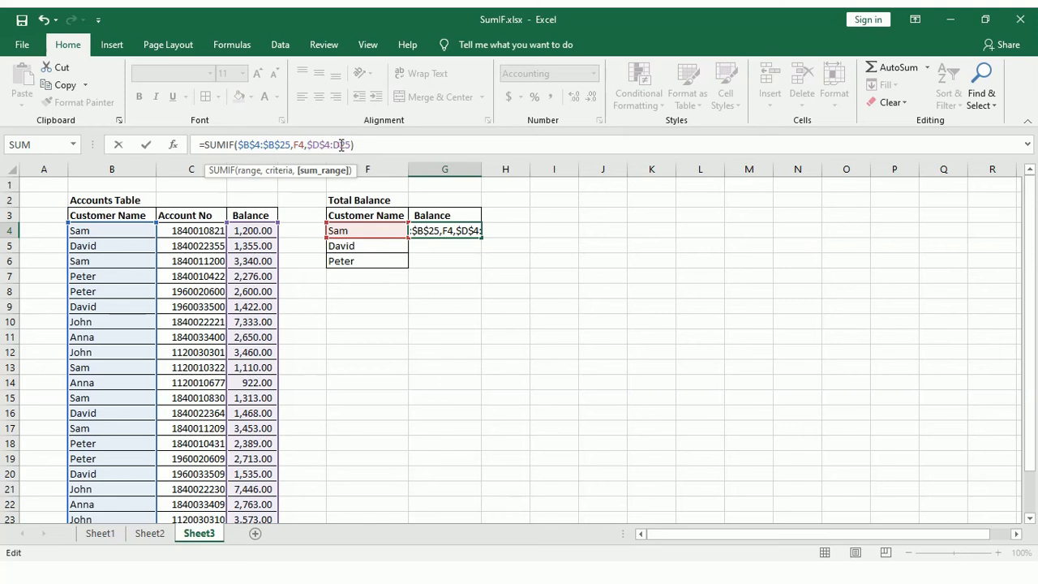
{"action": "key", "text": "F4"}
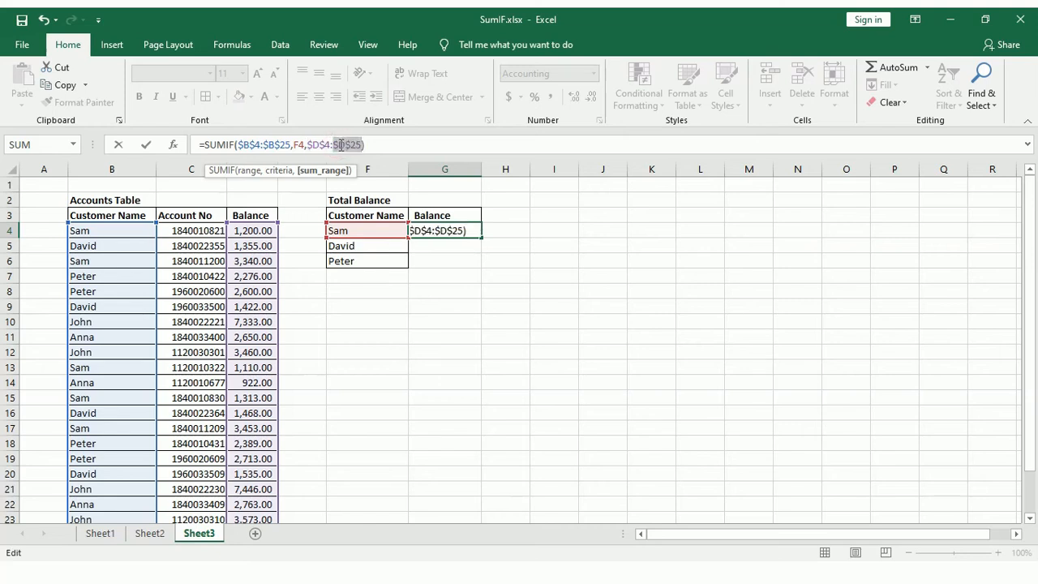
{"action": "key", "text": "Return"}
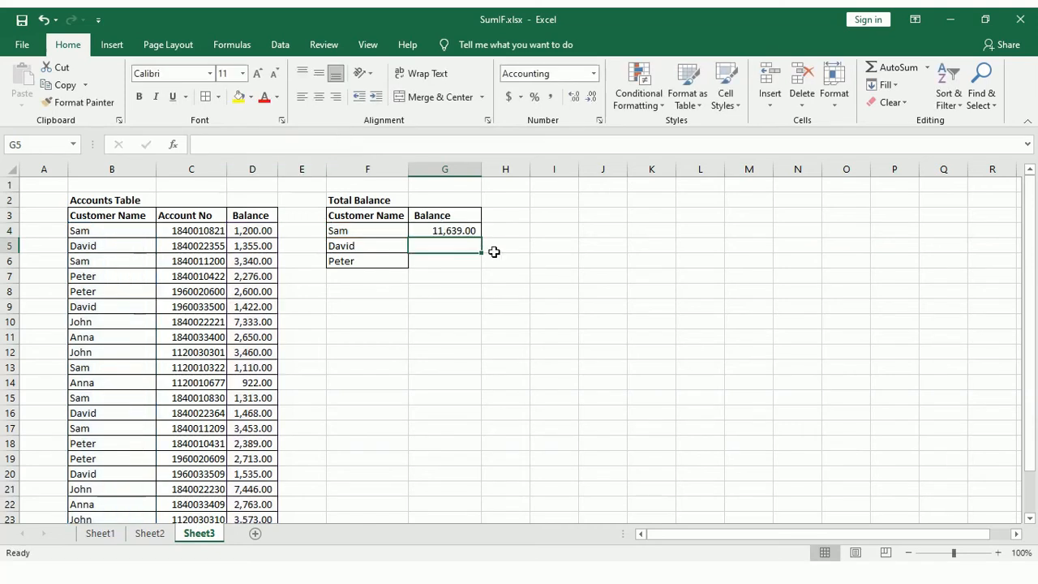
Step: Fill the SUMIF formula from G4 down through G6 for the other two customers
{"action": "left_click", "coordinate": [472, 230]}
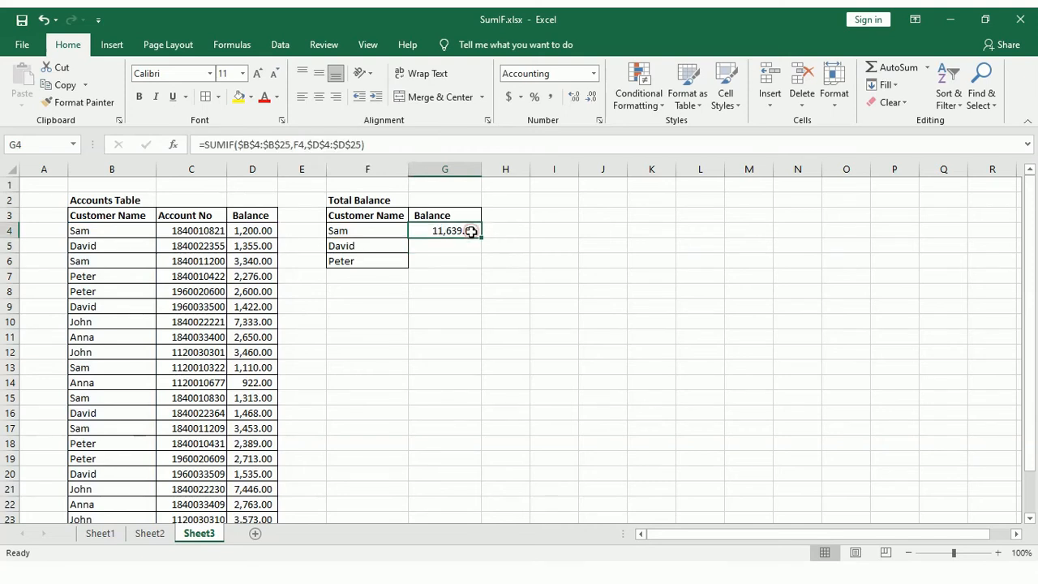
{"action": "left_click_drag", "start_coordinate": [481, 235], "coordinate": [481, 269]}
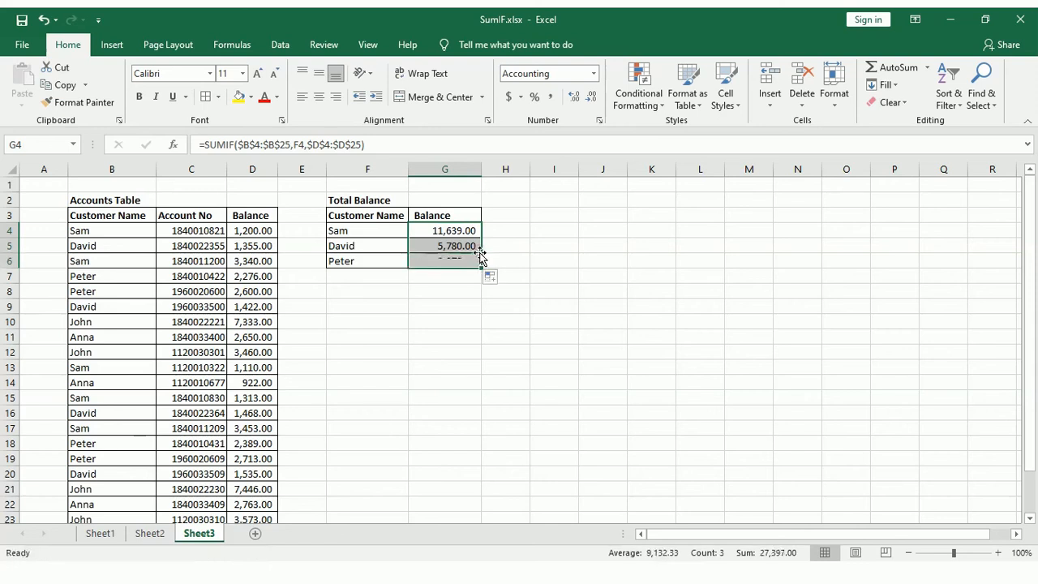
{"action": "left_click", "coordinate": [413, 316]}
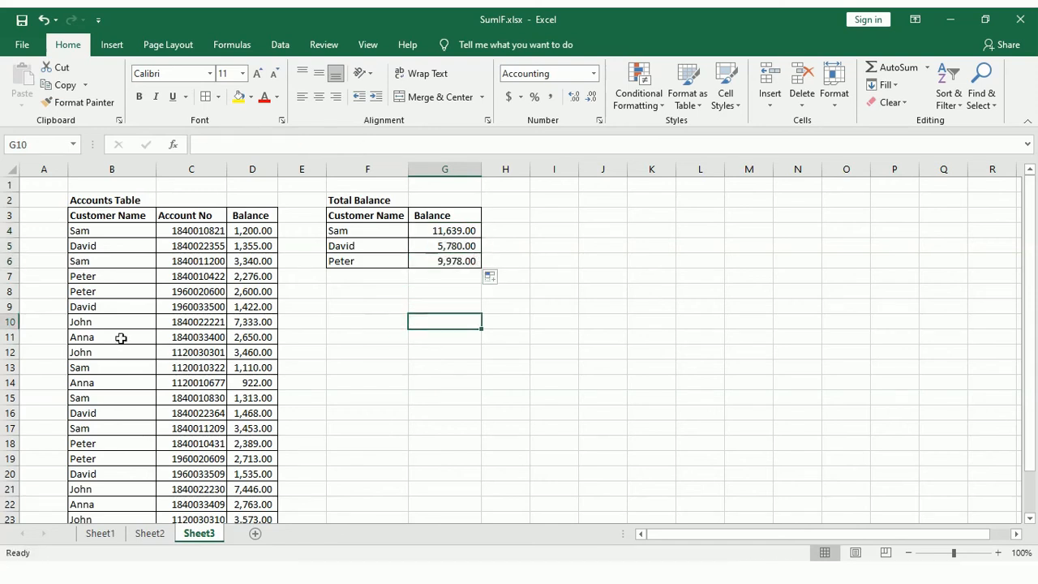
Step: Copy the customer name in F4 into F8, below the summary table
{"action": "left_click", "coordinate": [354, 293]}
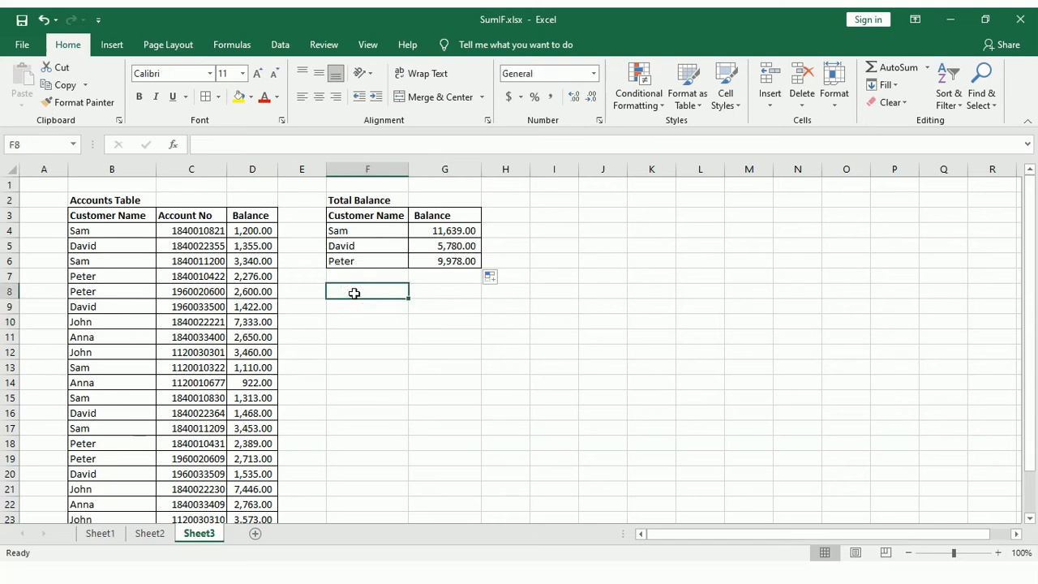
{"action": "left_click", "coordinate": [345, 230]}
{"action": "key", "text": "ctrl+c"}
{"action": "left_click", "coordinate": [360, 291]}
{"action": "key", "text": "ctrl+v"}
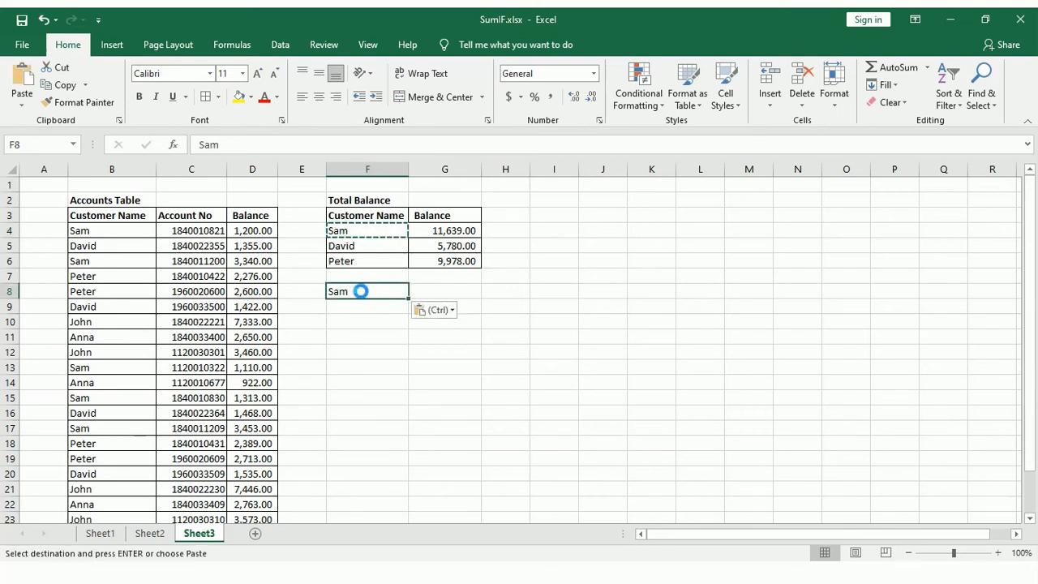
Step: Enter a SUMIF formula in G8 with range B4:B25, the customer name from F8 as a quoted text criterion, and sum range D4:D25
{"action": "left_click", "coordinate": [431, 295]}
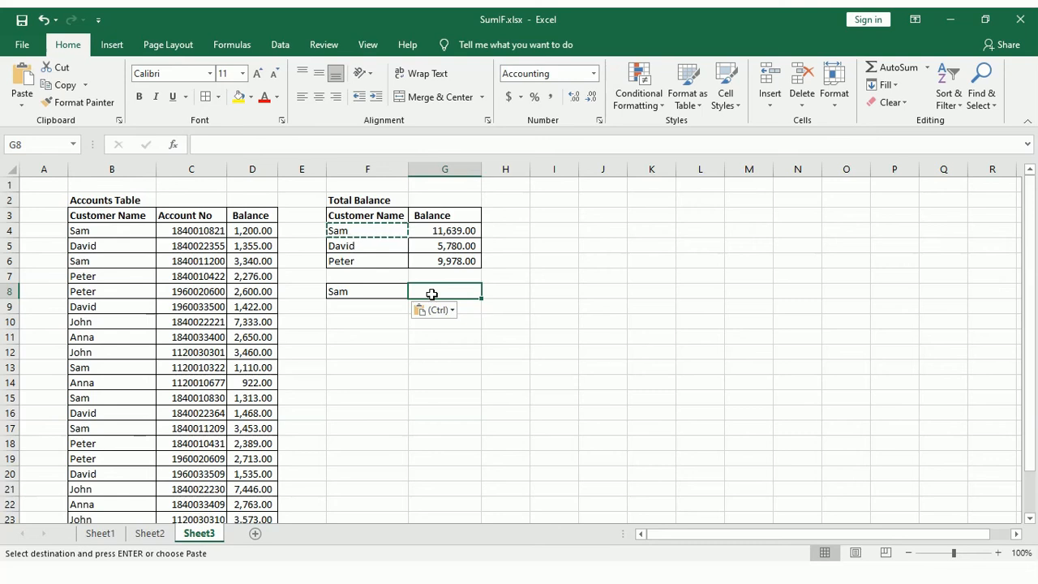
{"action": "type", "text": "="}
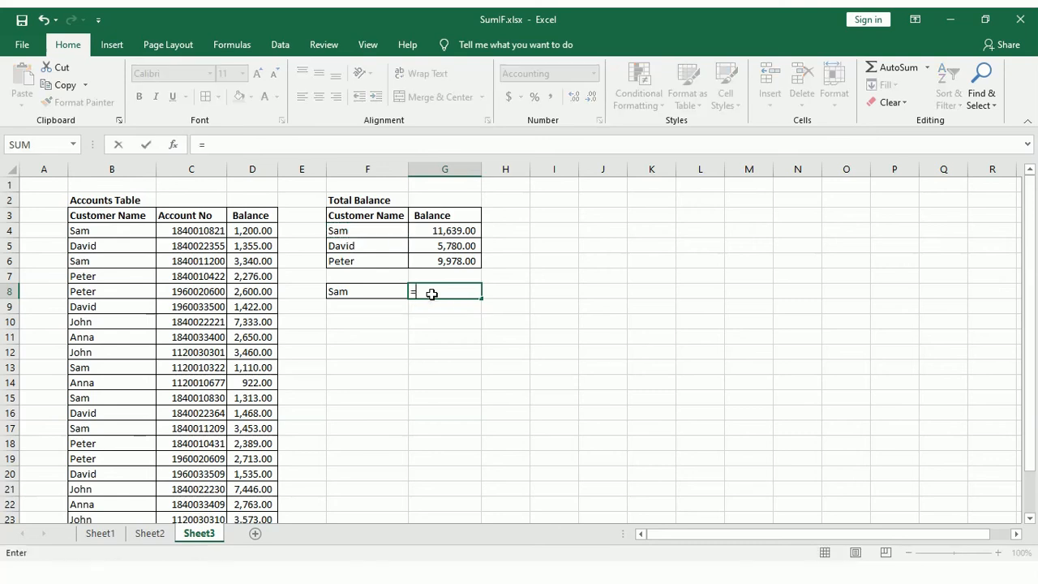
{"action": "type", "text": "sumi"}
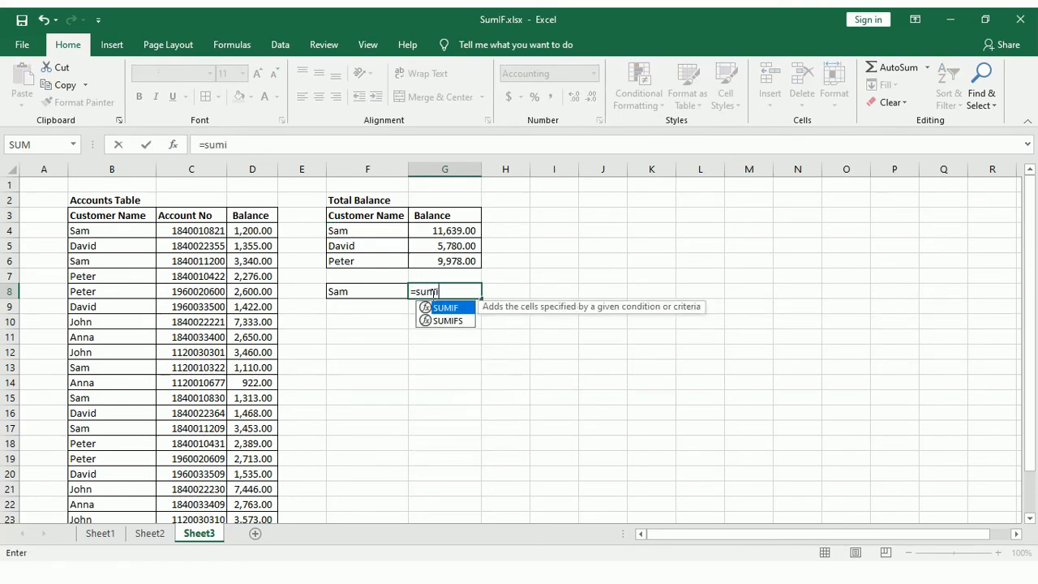
{"action": "type", "text": "f("}
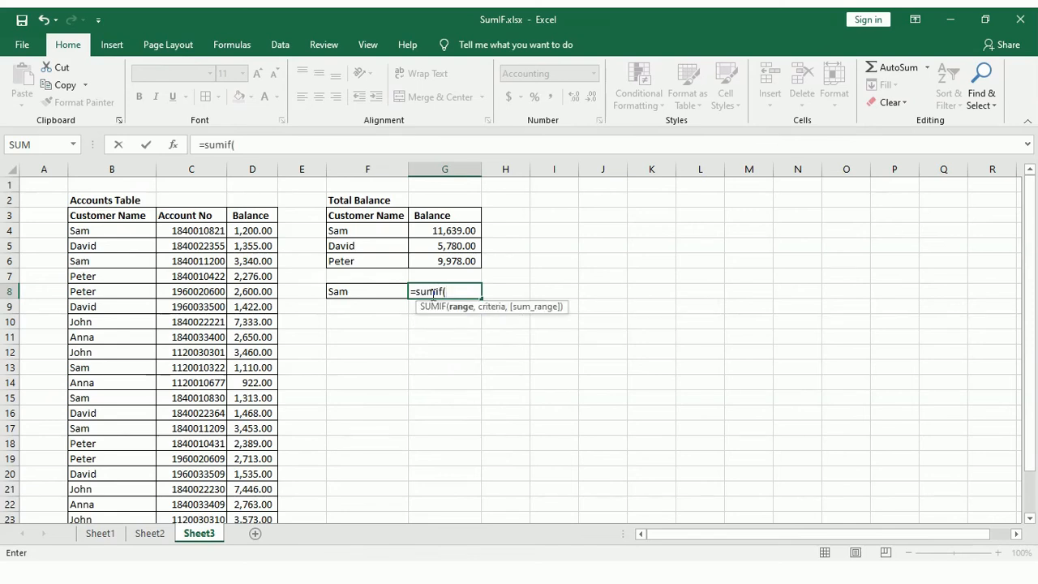
{"action": "left_click", "coordinate": [122, 233]}
{"action": "key", "text": "ctrl+shift+Down"}
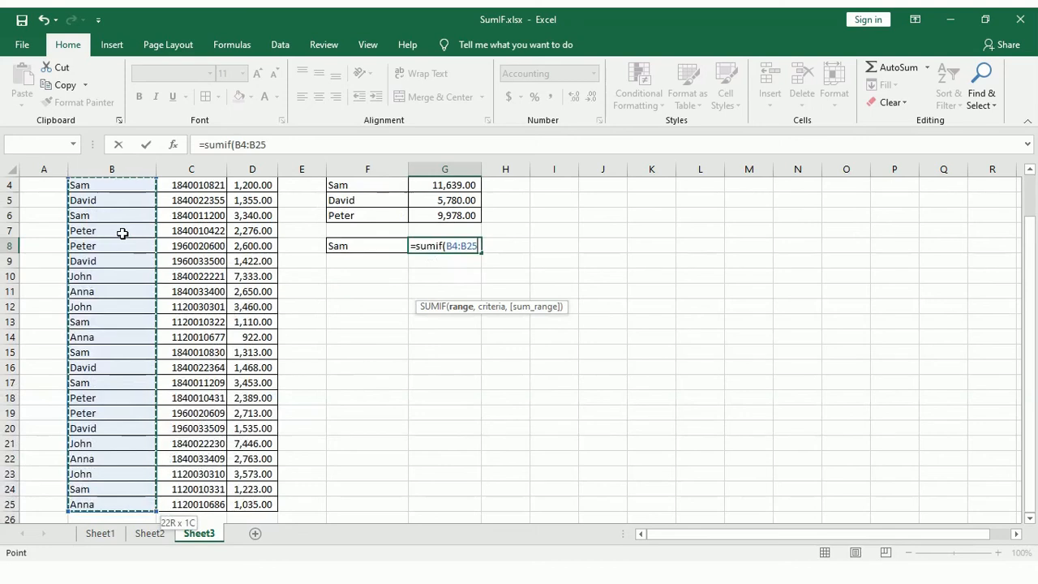
{"action": "type", "text": ","}
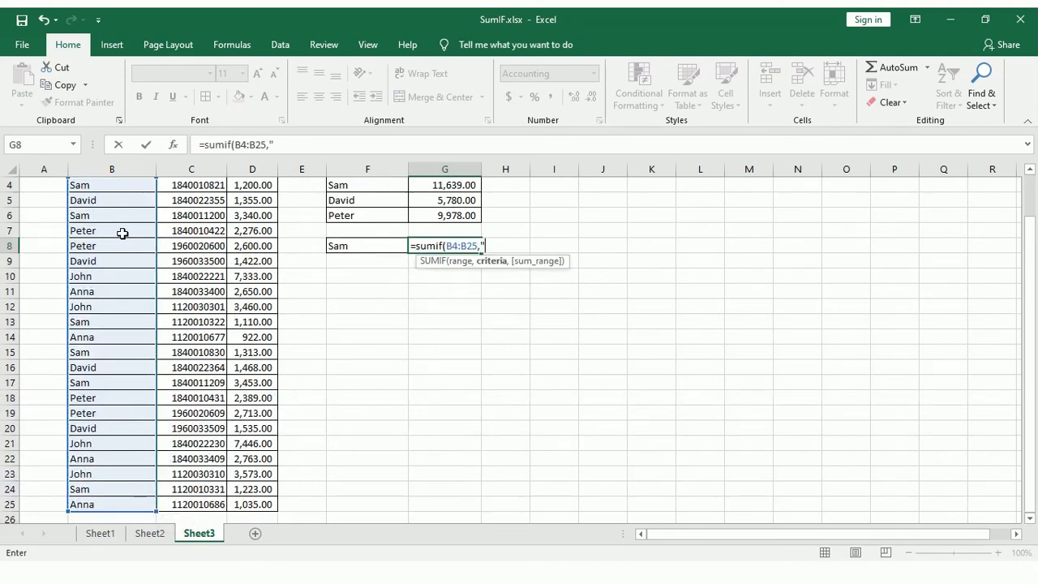
{"action": "type", "text": "\"Sam\","}
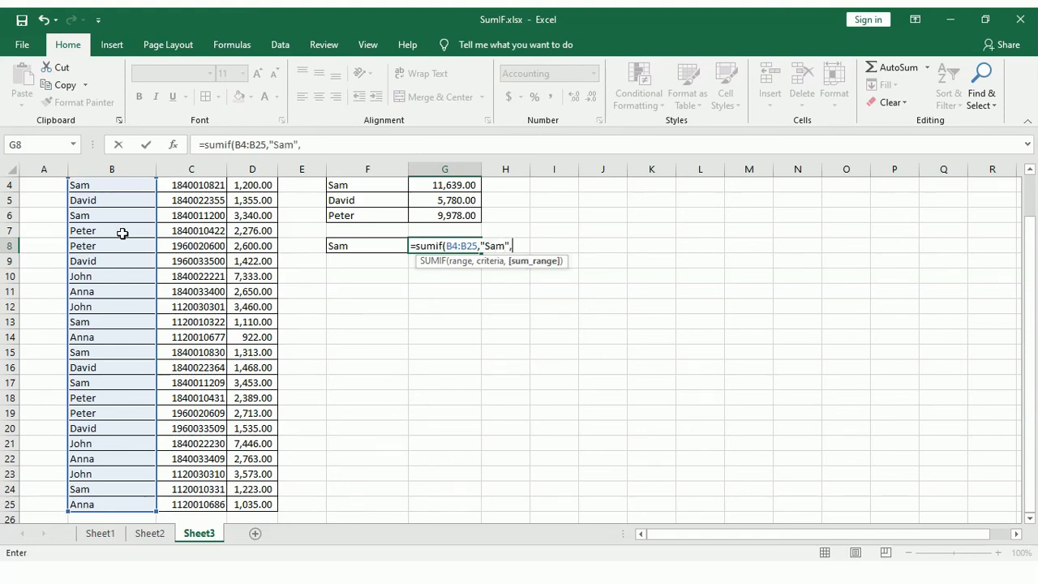
{"action": "left_click_drag", "start_coordinate": [1032, 281], "coordinate": [1030, 276]}
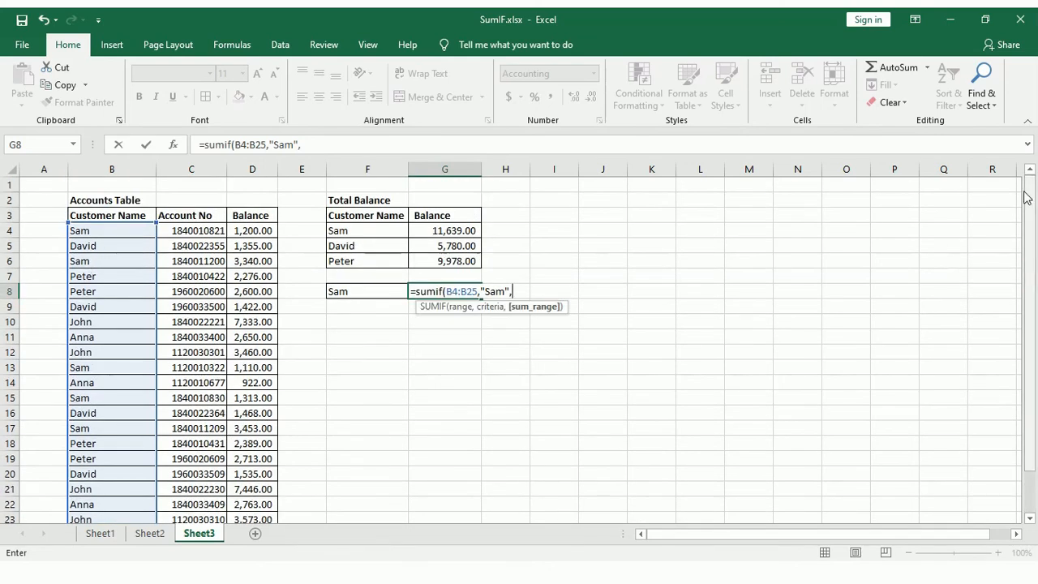
{"action": "left_click", "coordinate": [268, 230]}
{"action": "key", "text": "ctrl+shift+Down"}
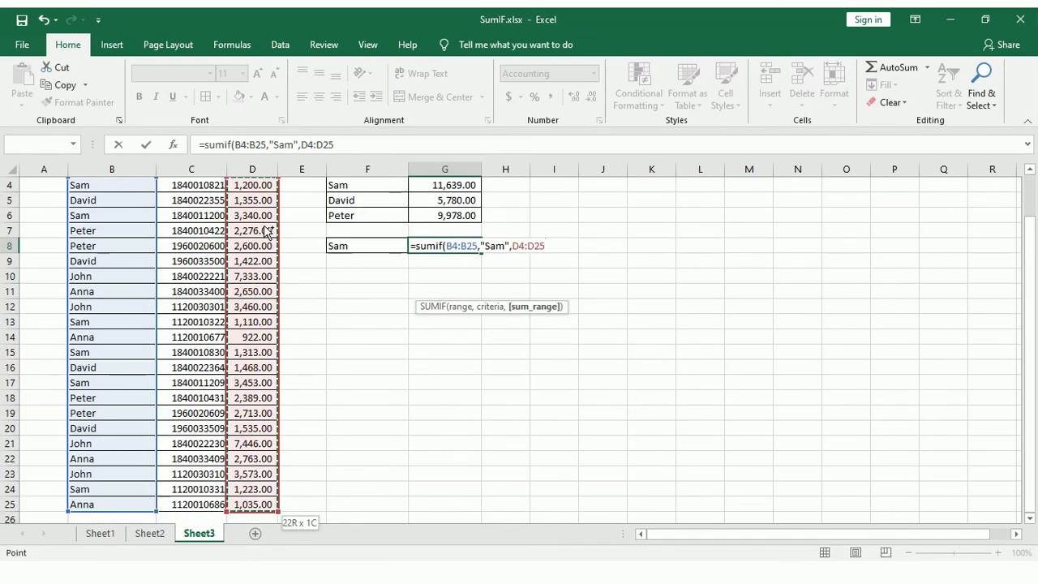
{"action": "type", "text": ")"}
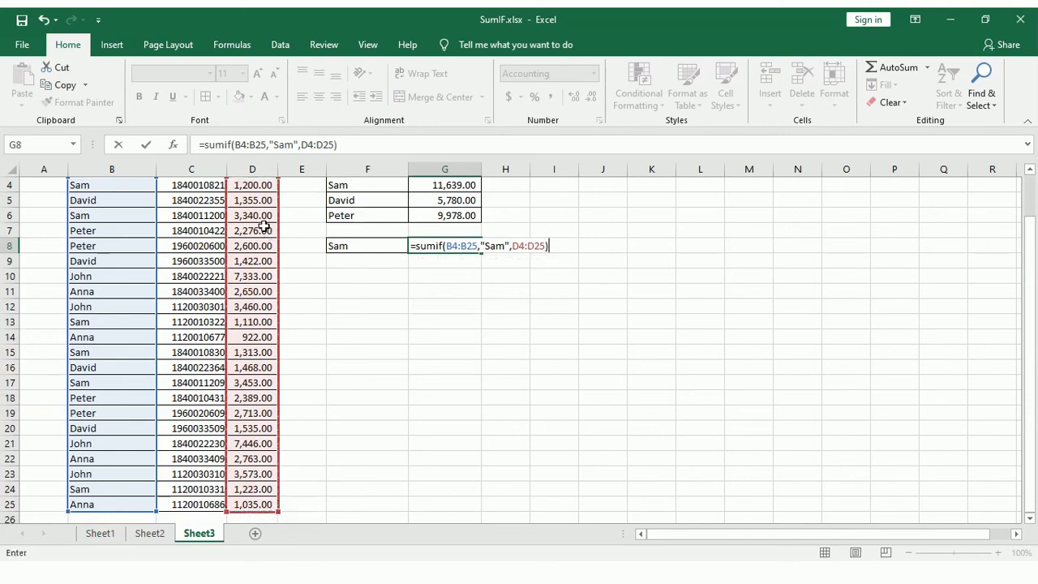
{"action": "key", "text": "Return"}
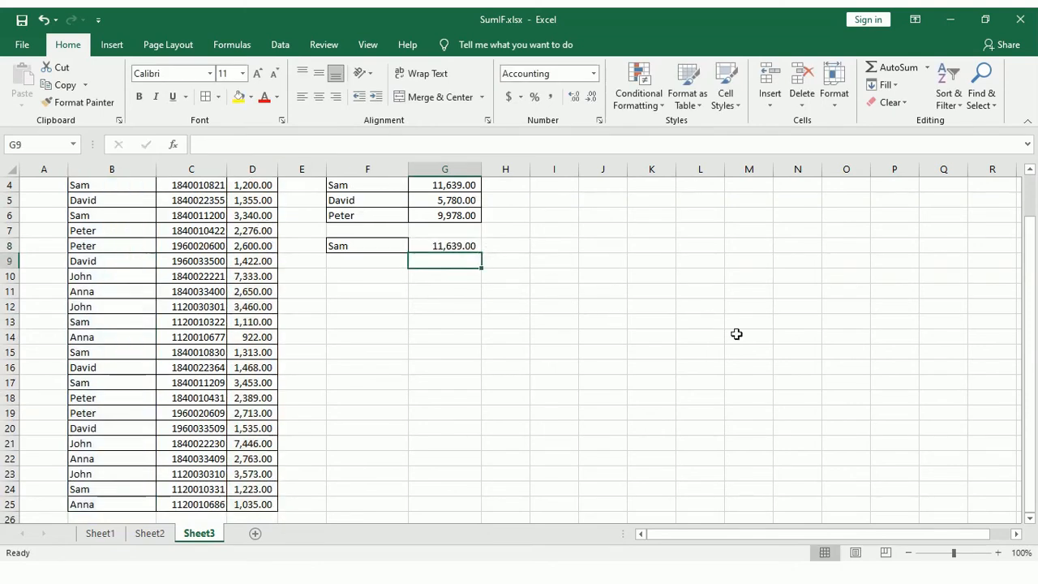
Step: Compare the results and formulas of the two SUMIF cells G4 and G8
{"action": "left_click_drag", "start_coordinate": [1025, 306], "coordinate": [1035, 259]}
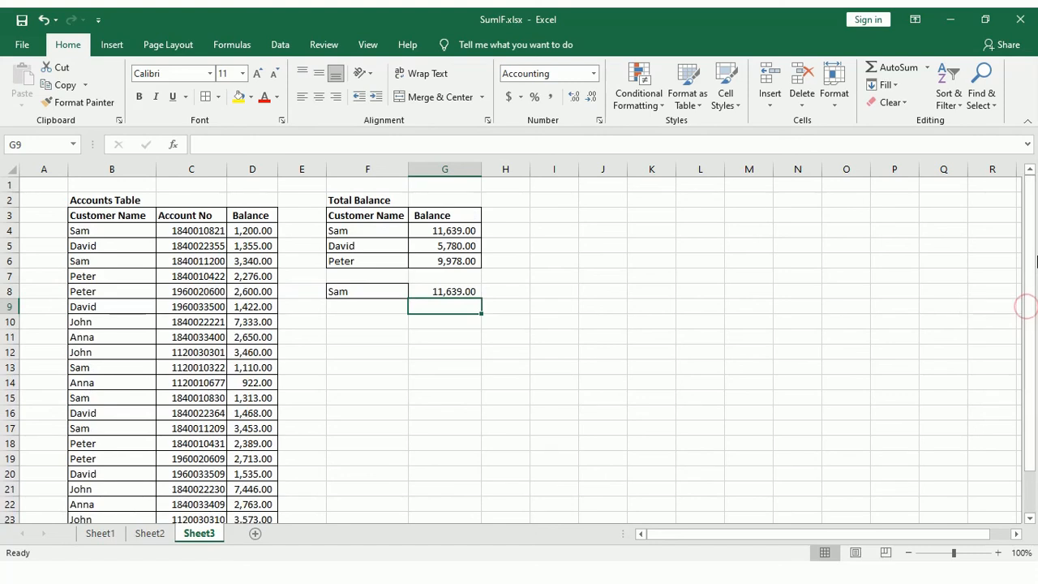
{"action": "left_click", "coordinate": [459, 233]}
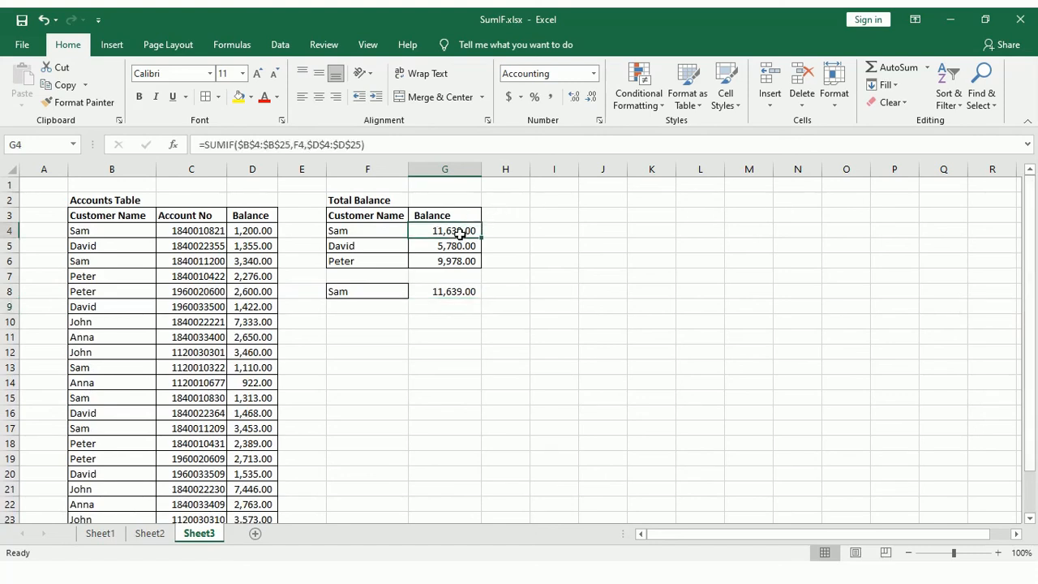
{"action": "left_click", "coordinate": [458, 292]}
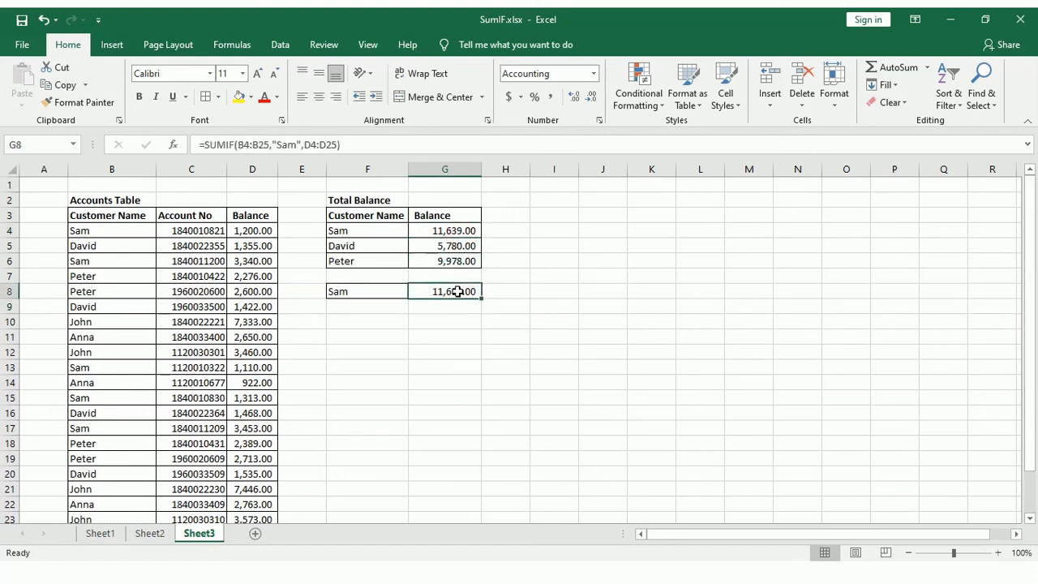
{"action": "left_click", "coordinate": [458, 342]}
{"action": "left_click", "coordinate": [457, 291]}
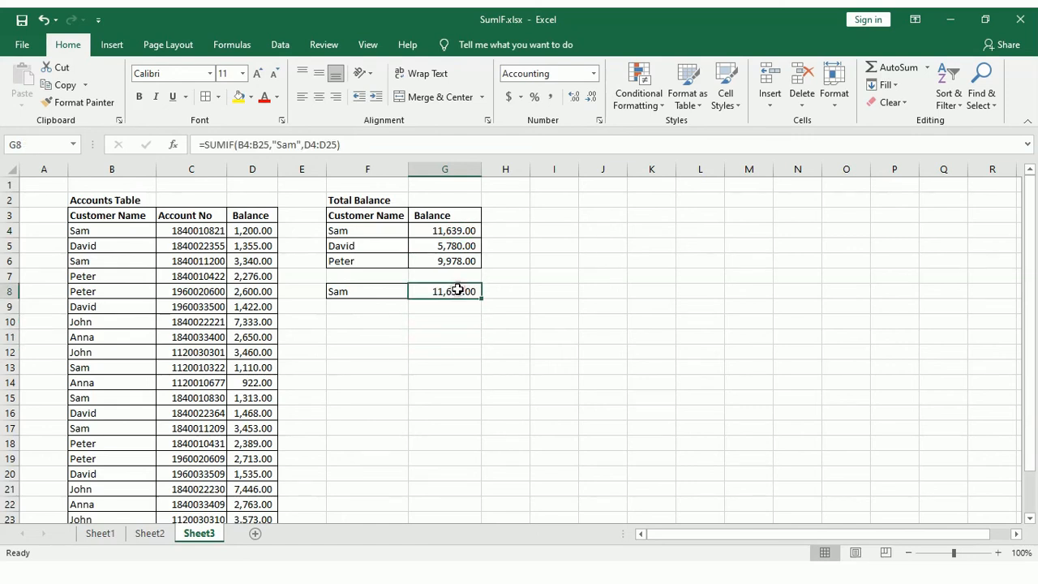